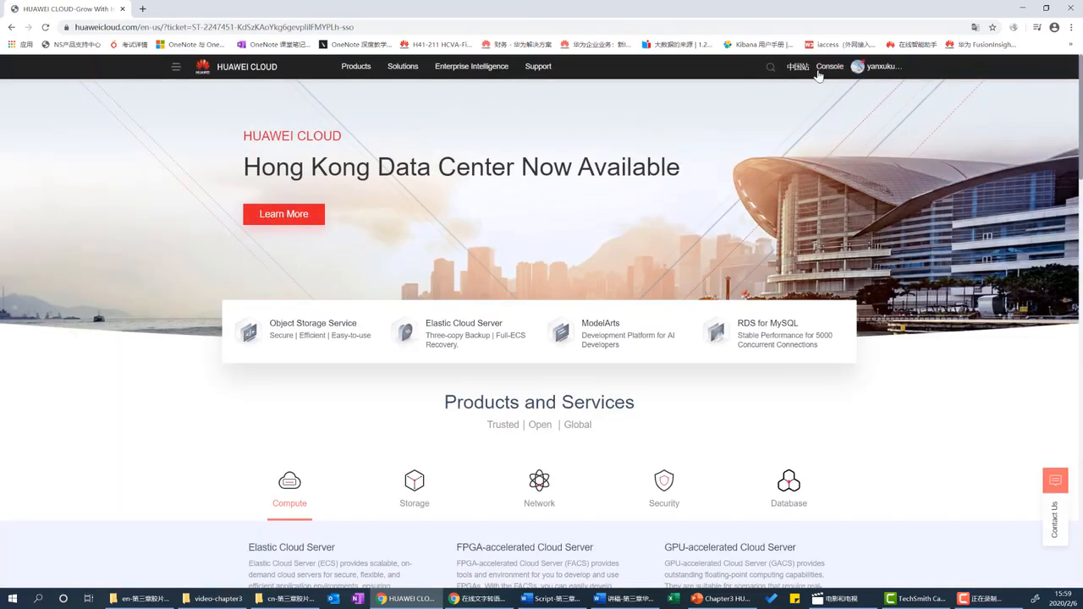
- Open the HUAWEI CLOUD console, search for DIS and access the Data Ingestion Service console
{"action": "left_click", "coordinate": [831, 72]}
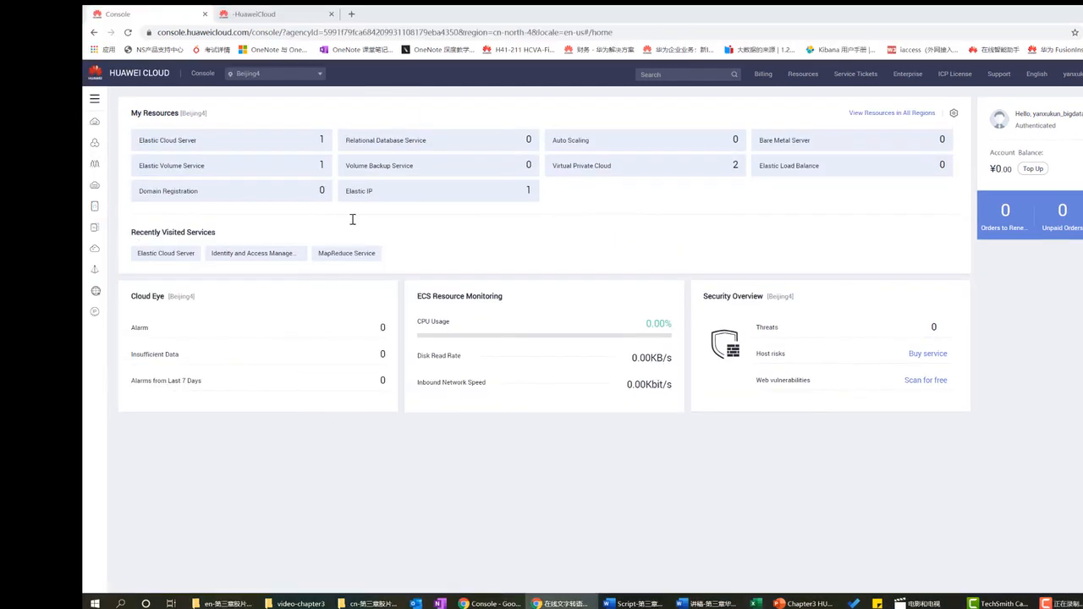
{"action": "left_click", "coordinate": [672, 74]}
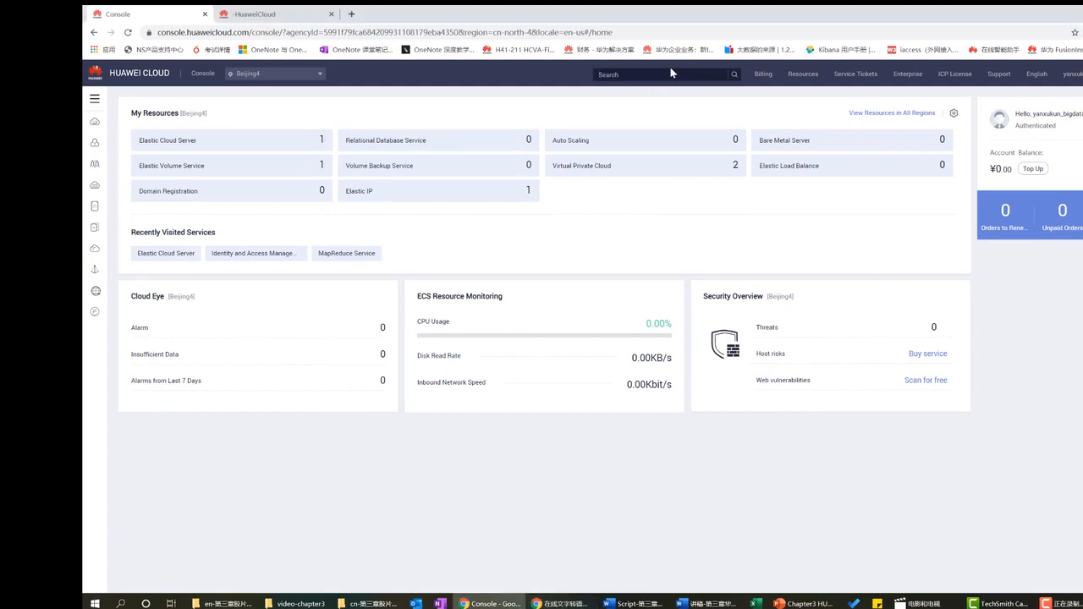
{"action": "type", "text": "DIS"}
{"action": "key", "text": "Return"}
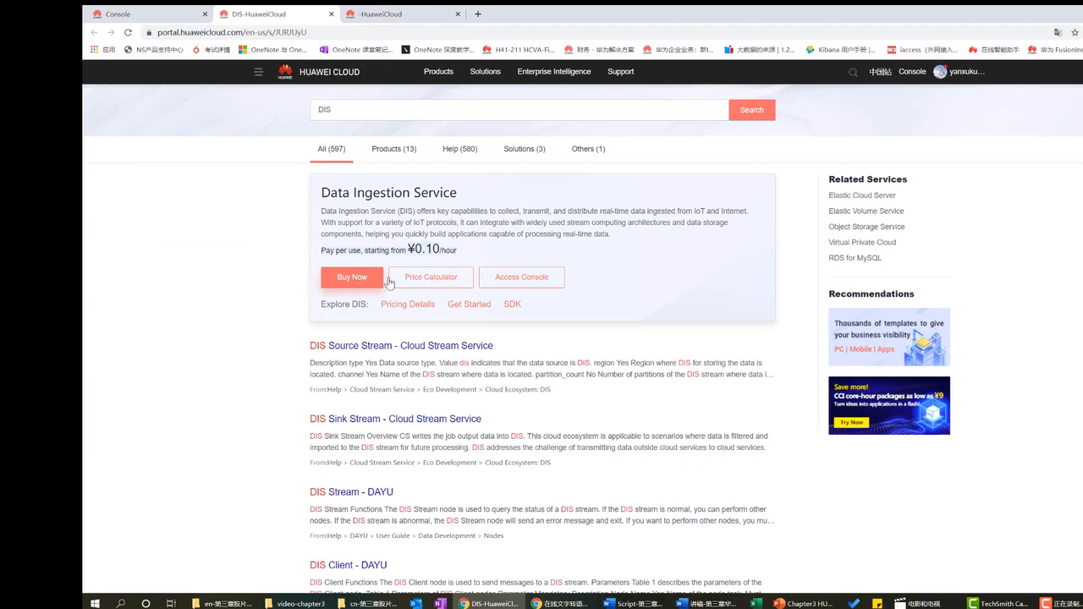
{"action": "left_click", "coordinate": [521, 282]}
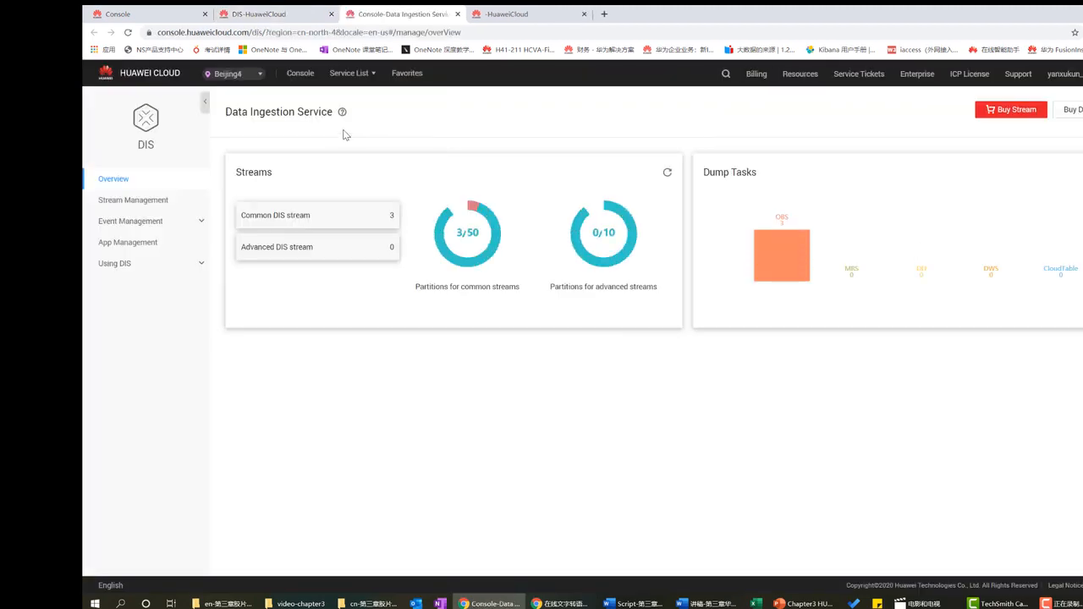
- Start buying a DIS stream from Stream Management, naming it dis-aiot3 with JSON as the source data type
{"action": "left_click", "coordinate": [139, 203]}
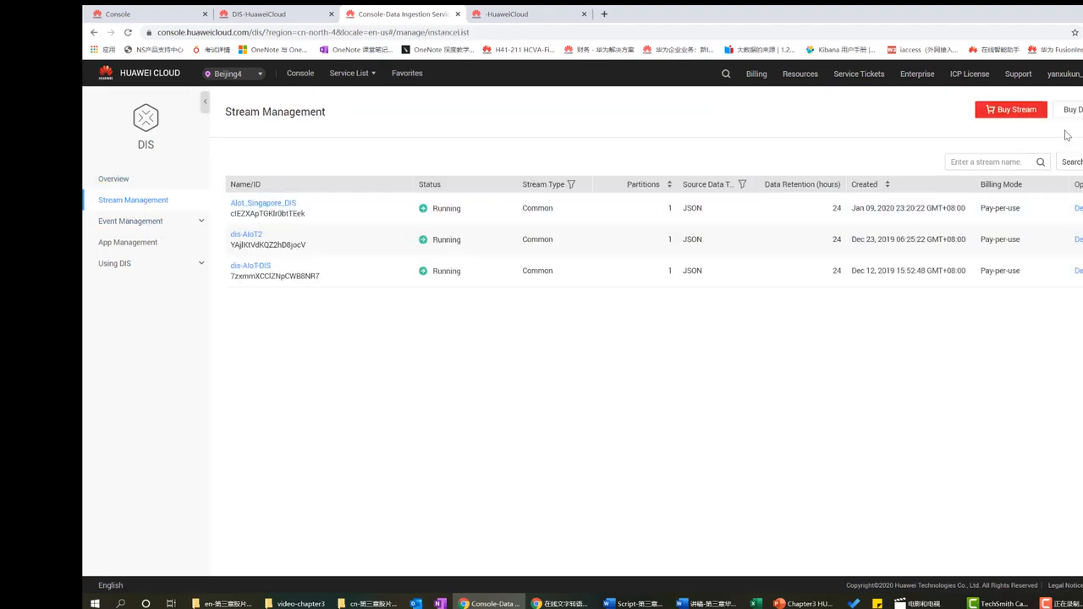
{"action": "left_click", "coordinate": [1025, 111]}
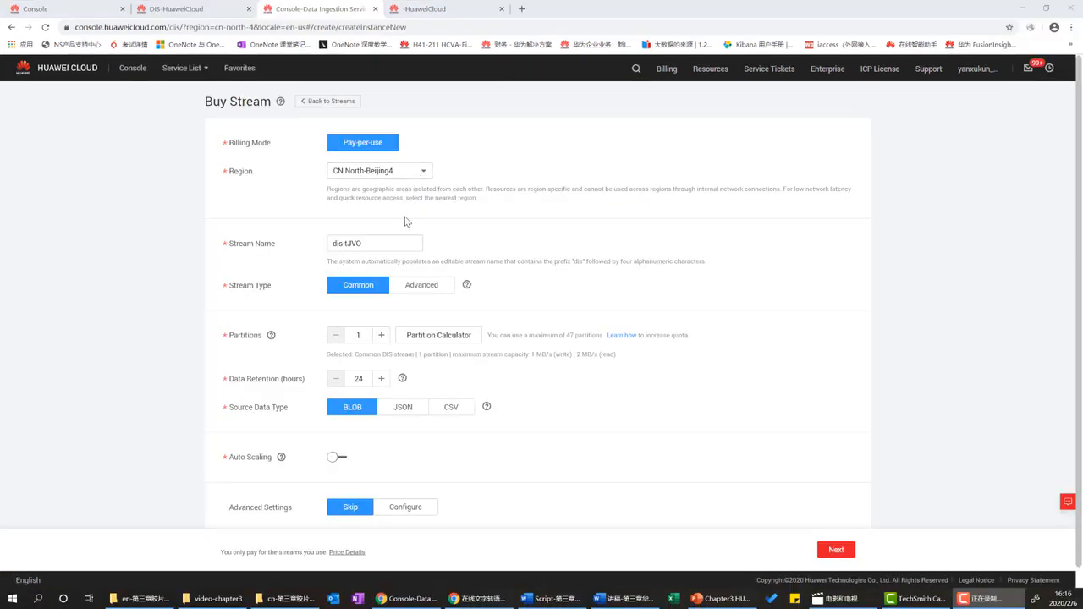
{"action": "left_click", "coordinate": [391, 243]}
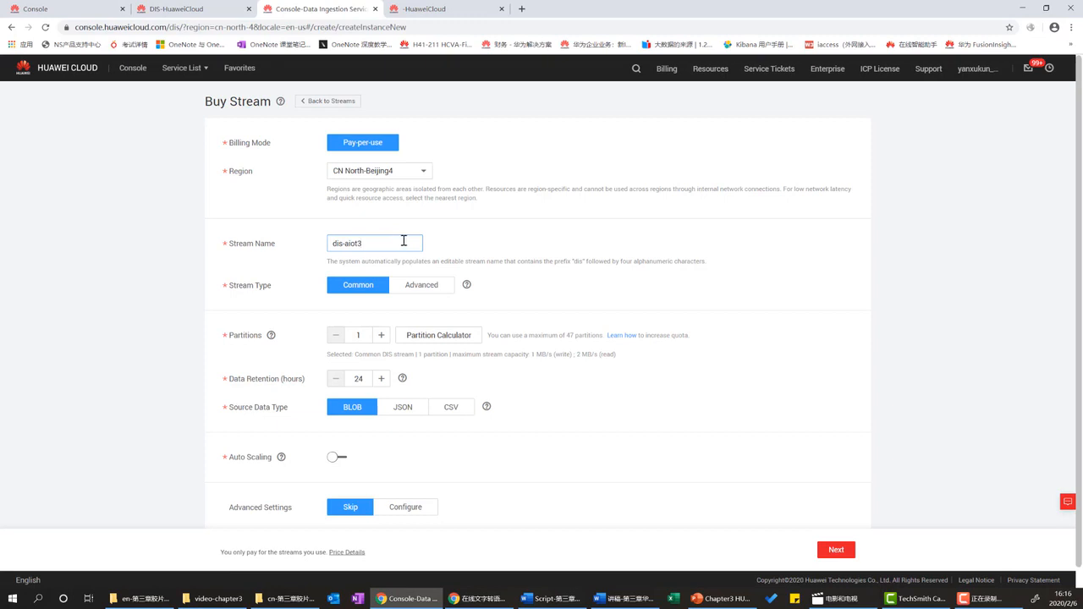
{"action": "scroll", "coordinate": [406, 339], "scroll_direction": "down", "scroll_amount": 1}
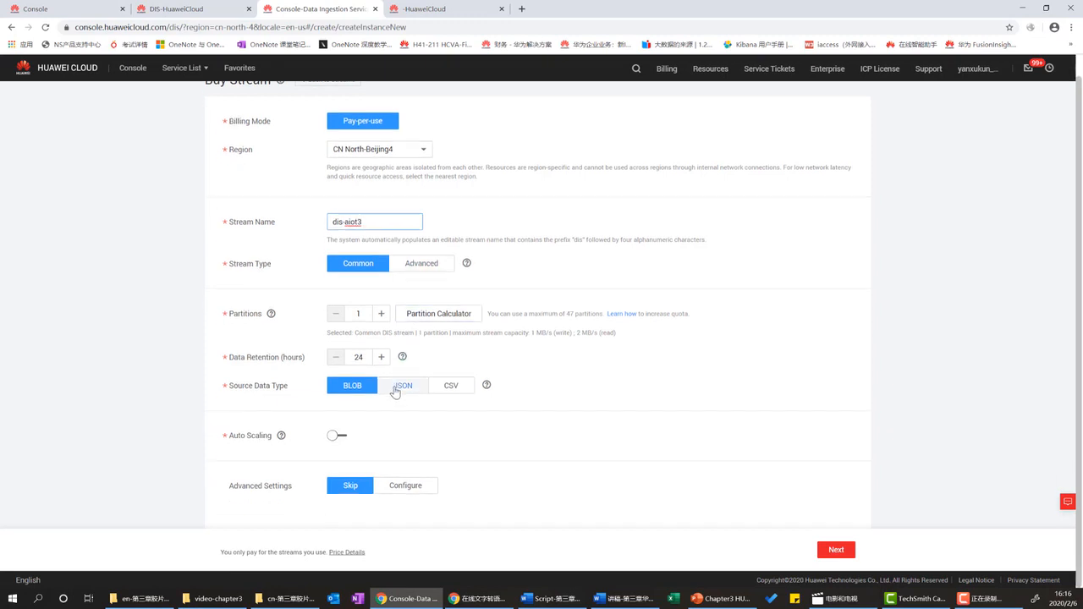
{"action": "left_click", "coordinate": [394, 389]}
{"action": "scroll", "coordinate": [372, 364], "scroll_direction": "down", "scroll_amount": 1}
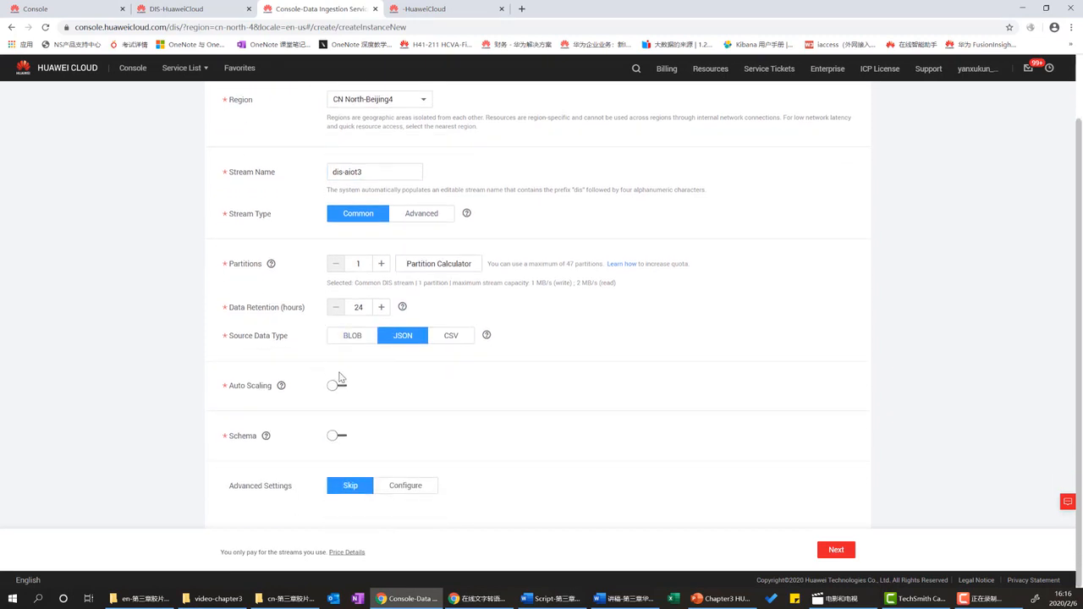
- Confirm and submit the stream purchase, then return to the list of streams
{"action": "left_click", "coordinate": [838, 550]}
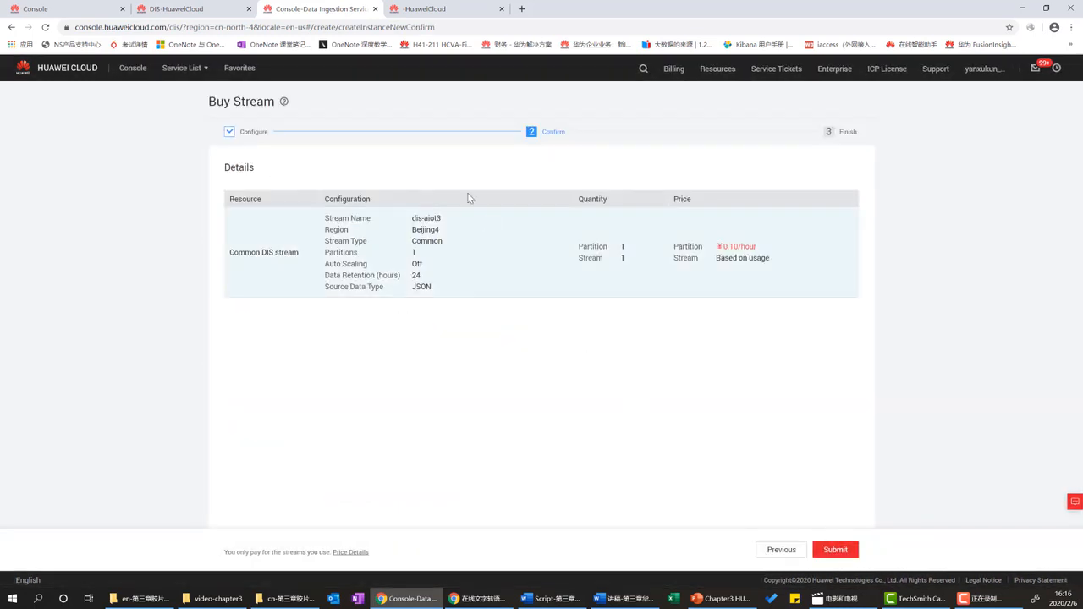
{"action": "left_click", "coordinate": [836, 551]}
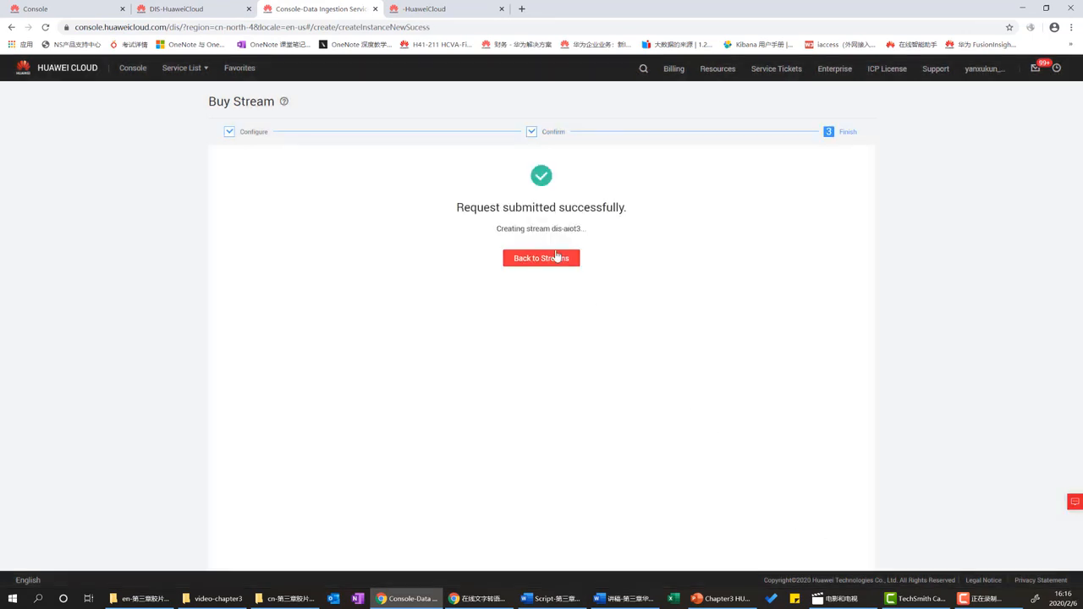
{"action": "left_click", "coordinate": [549, 259]}
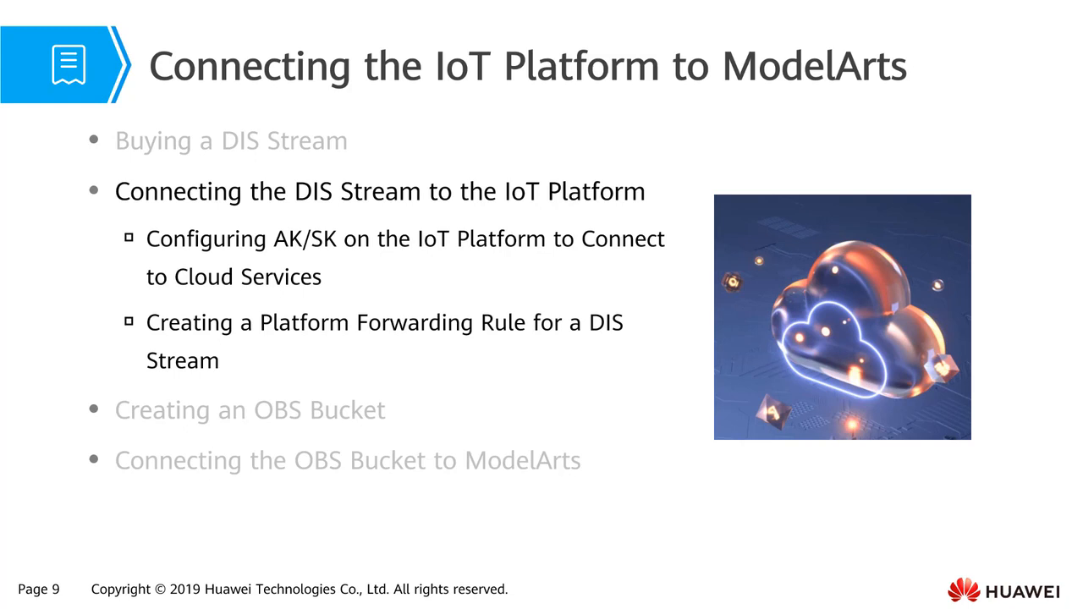
- Exit the slide show, switch to Chrome, search the console for IOT and open the IoT Platform service
{"action": "key", "text": "Escape"}
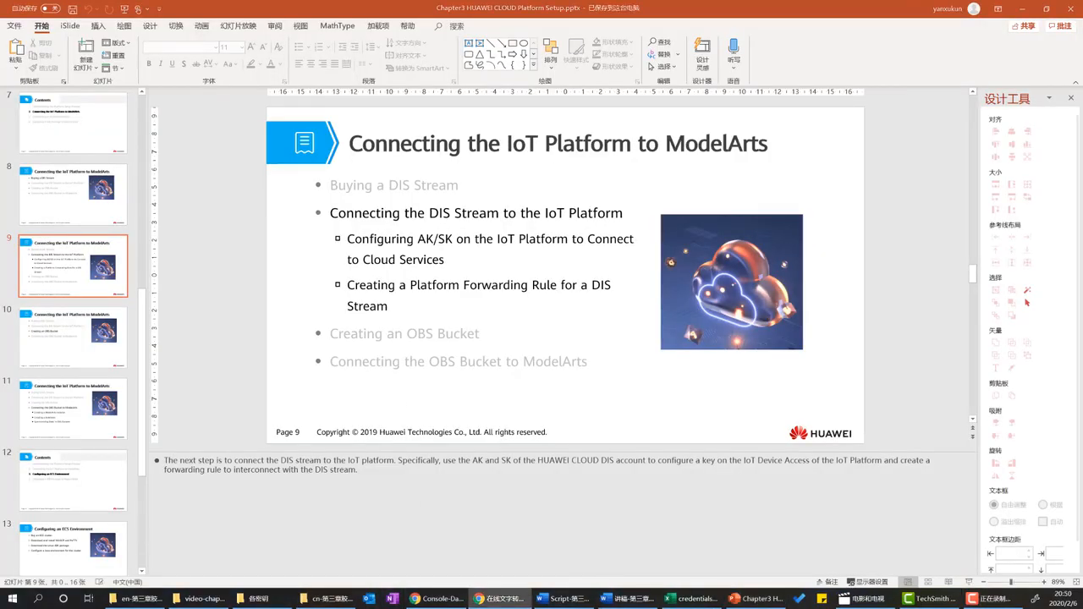
{"action": "left_click", "coordinate": [435, 598]}
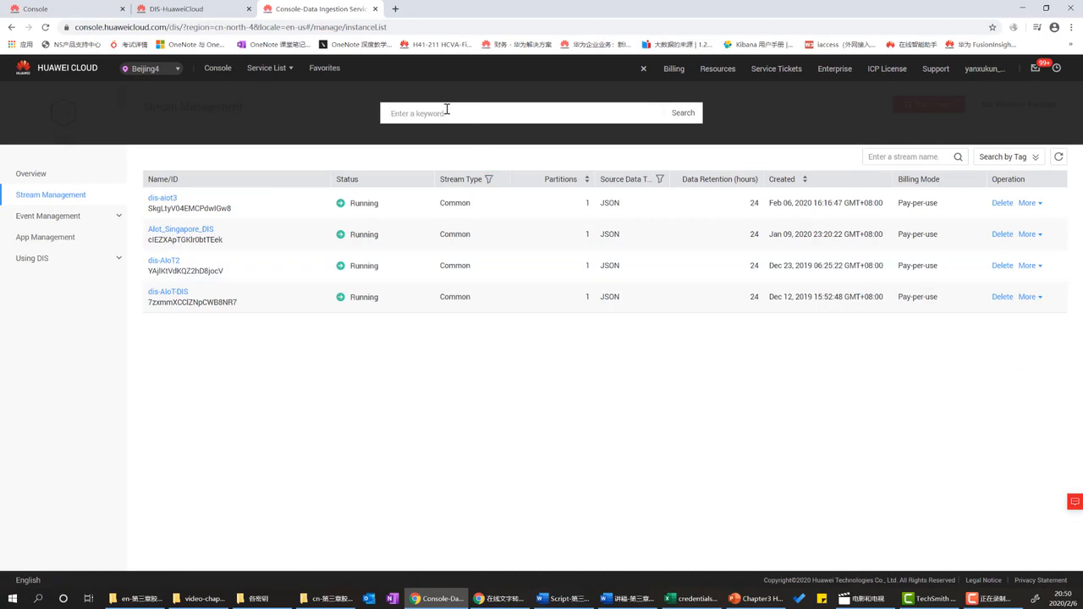
{"action": "type", "text": "iOT"}
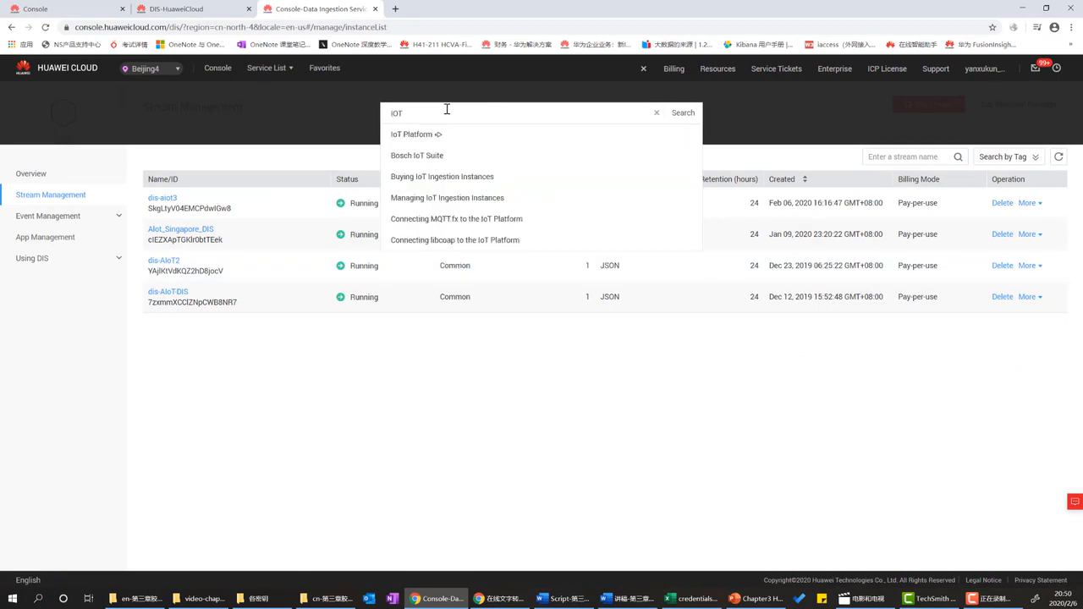
{"action": "left_click", "coordinate": [442, 137]}
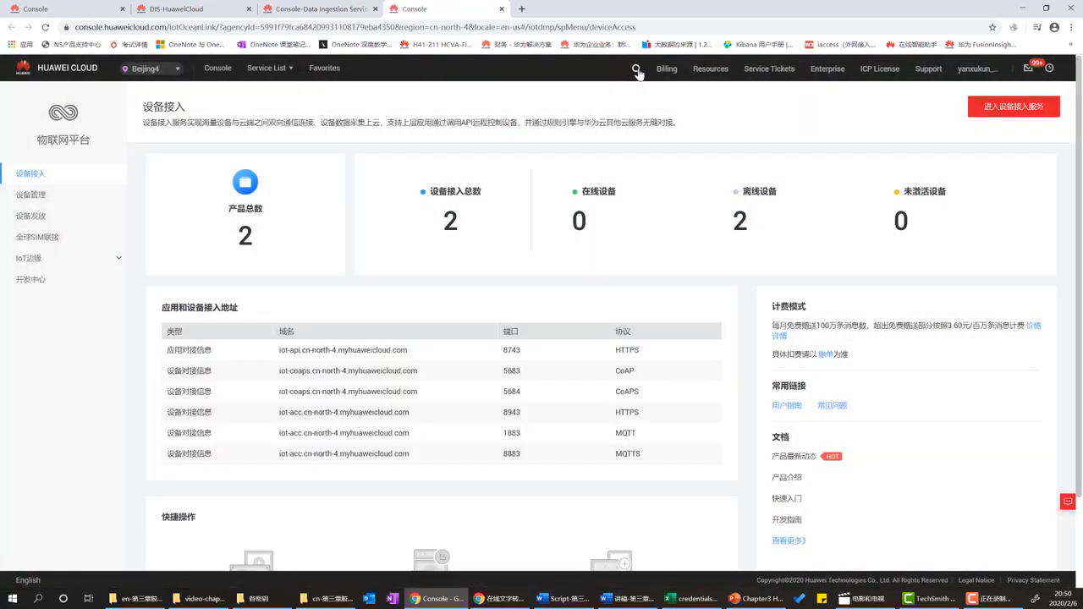
- Enter the device access service and open the Access Key (AK) setting in Cloud Service Configuration
{"action": "left_click", "coordinate": [1004, 112]}
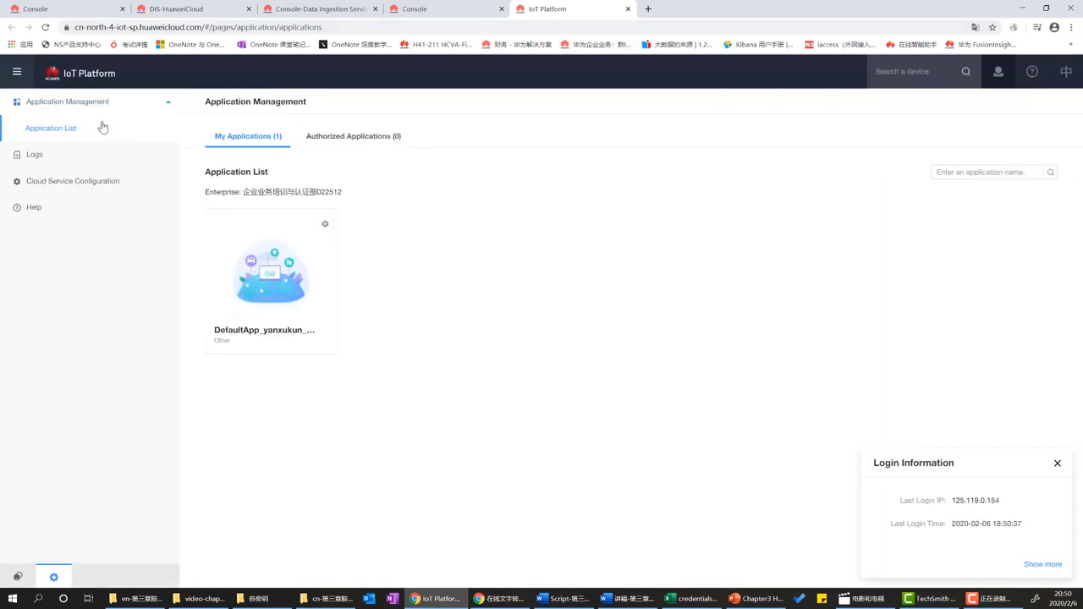
{"action": "left_click", "coordinate": [71, 186]}
{"action": "left_click", "coordinate": [289, 206]}
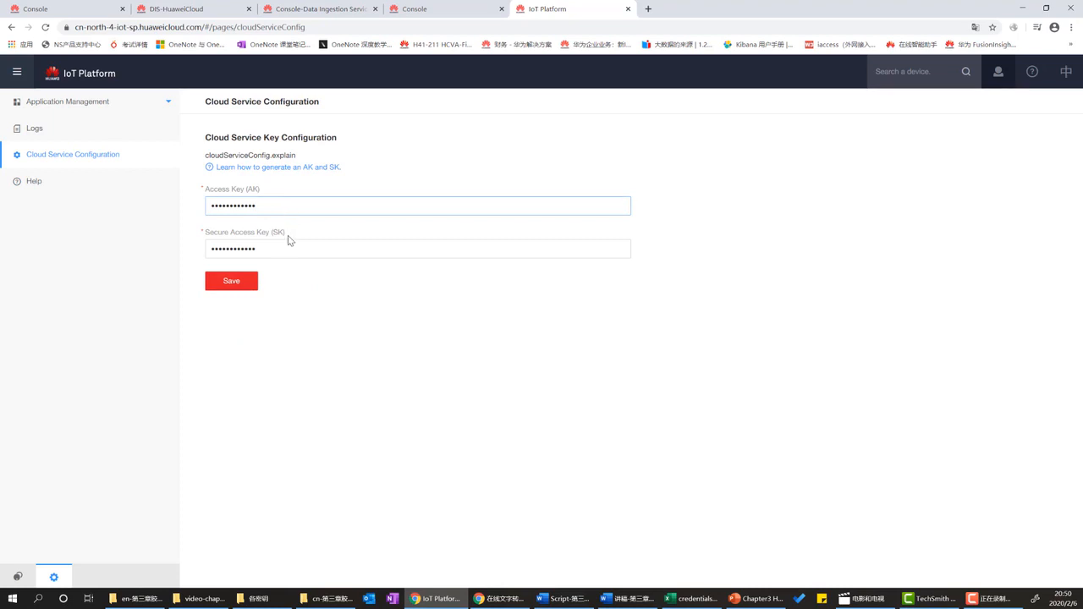
- Open the account's access keys in My Credentials and bring up the form for creating an access key
{"action": "left_click", "coordinate": [436, 9]}
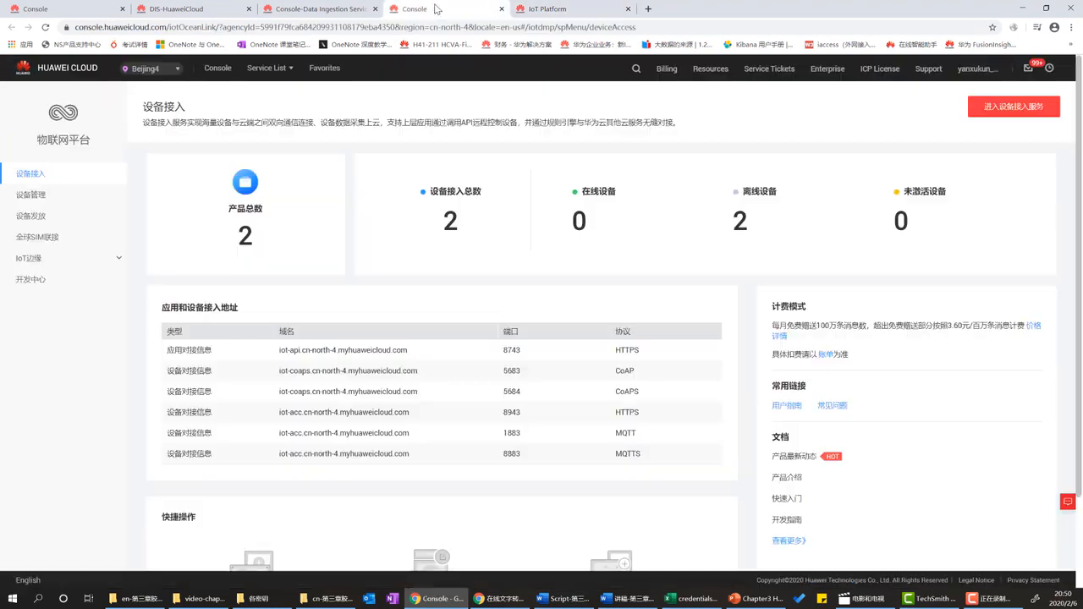
{"action": "mouse_move", "coordinate": [978, 71]}
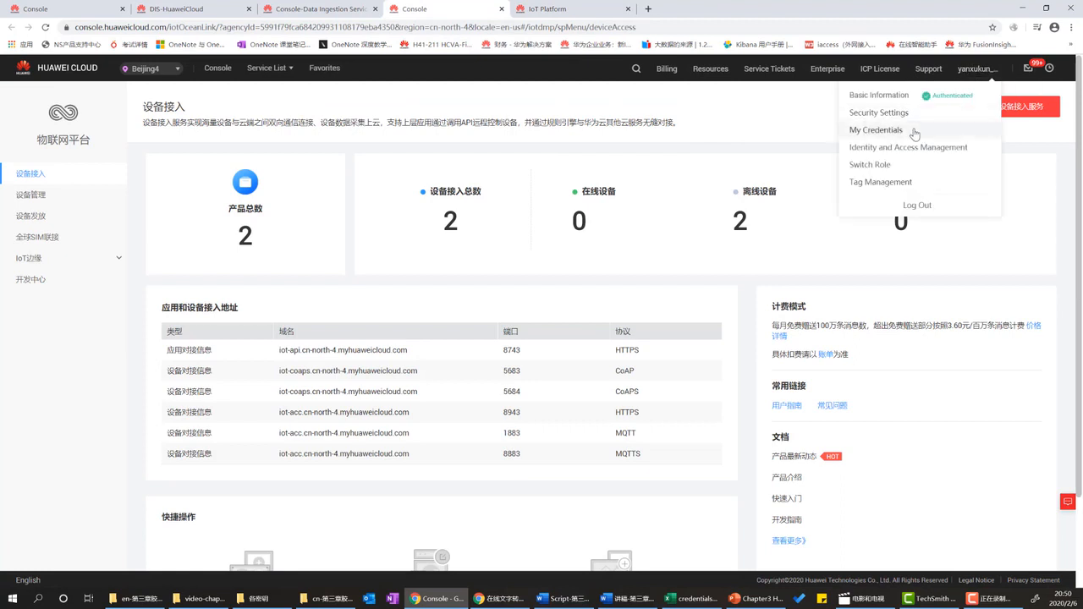
{"action": "left_click", "coordinate": [889, 131]}
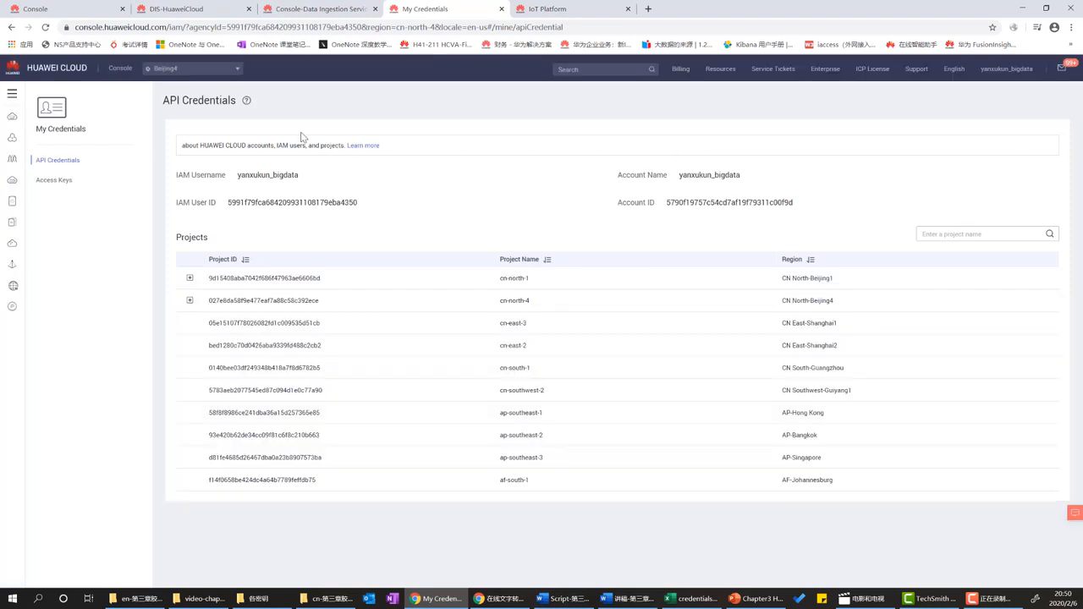
{"action": "left_click", "coordinate": [56, 182]}
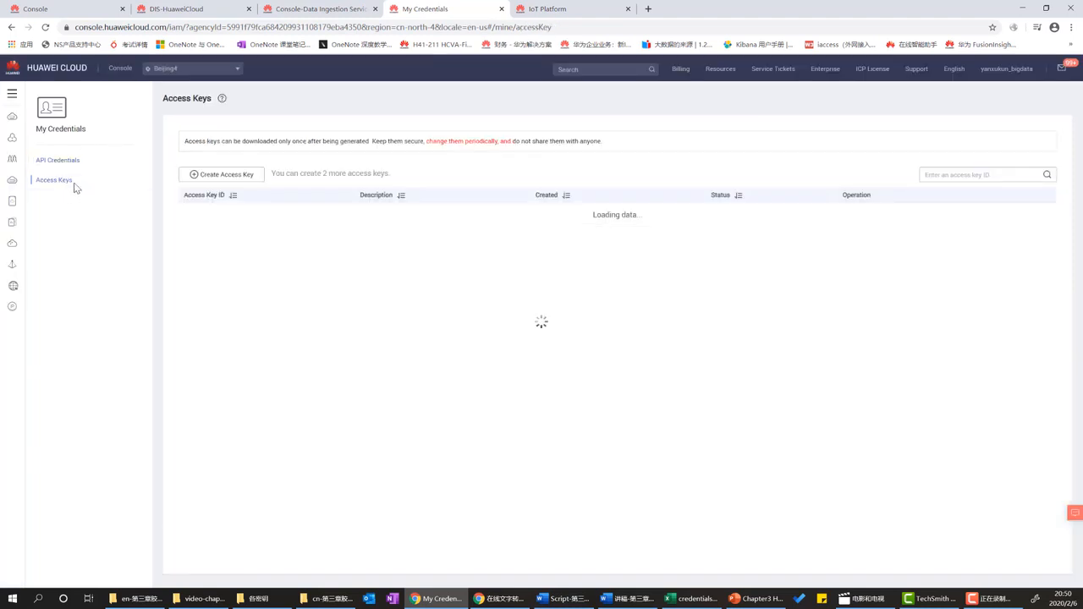
{"action": "left_click", "coordinate": [233, 176]}
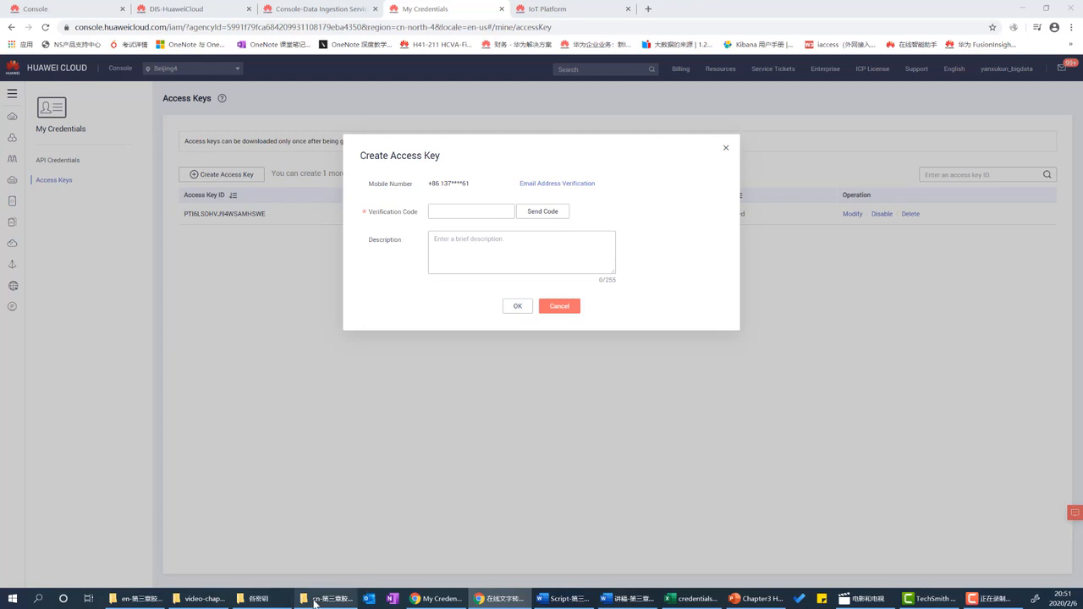
- Switch to the credentials CSV in Excel and copy the access key value from cell B2
{"action": "left_click", "coordinate": [254, 599]}
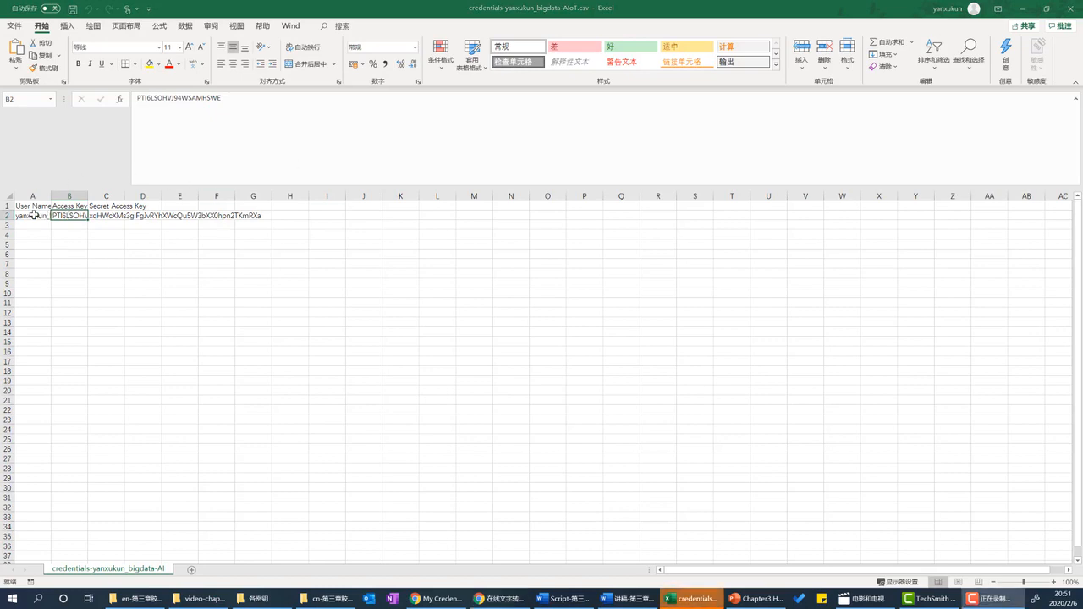
{"action": "left_click", "coordinate": [120, 215]}
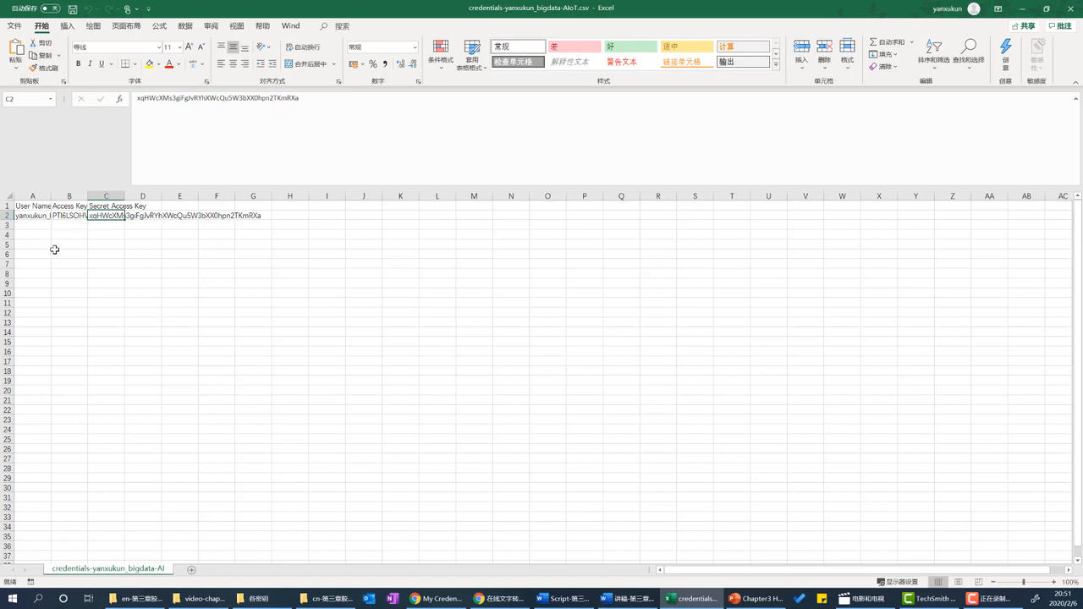
{"action": "left_click", "coordinate": [76, 217]}
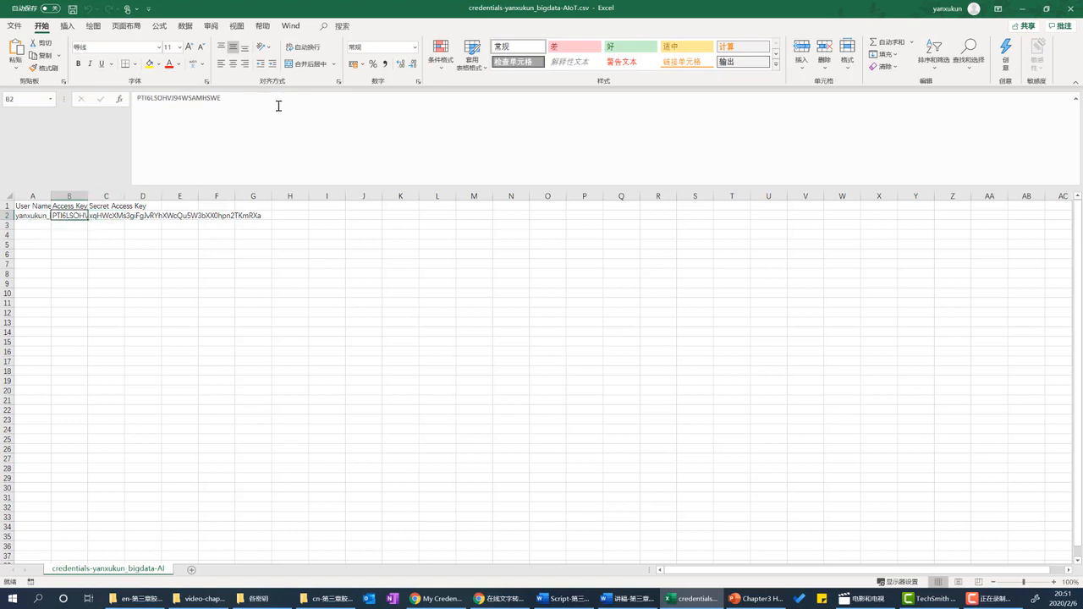
{"action": "double_click", "coordinate": [195, 102]}
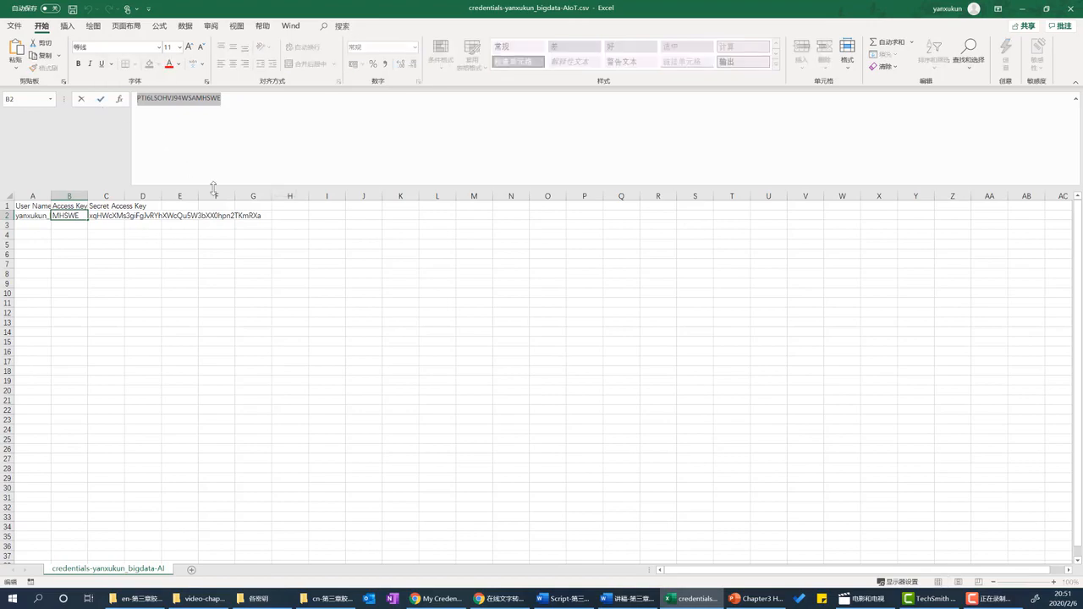
- Back in Chrome, cancel the access key creation and paste the copied key into the IoT Platform's Access Key (AK) field
{"action": "left_click", "coordinate": [455, 600]}
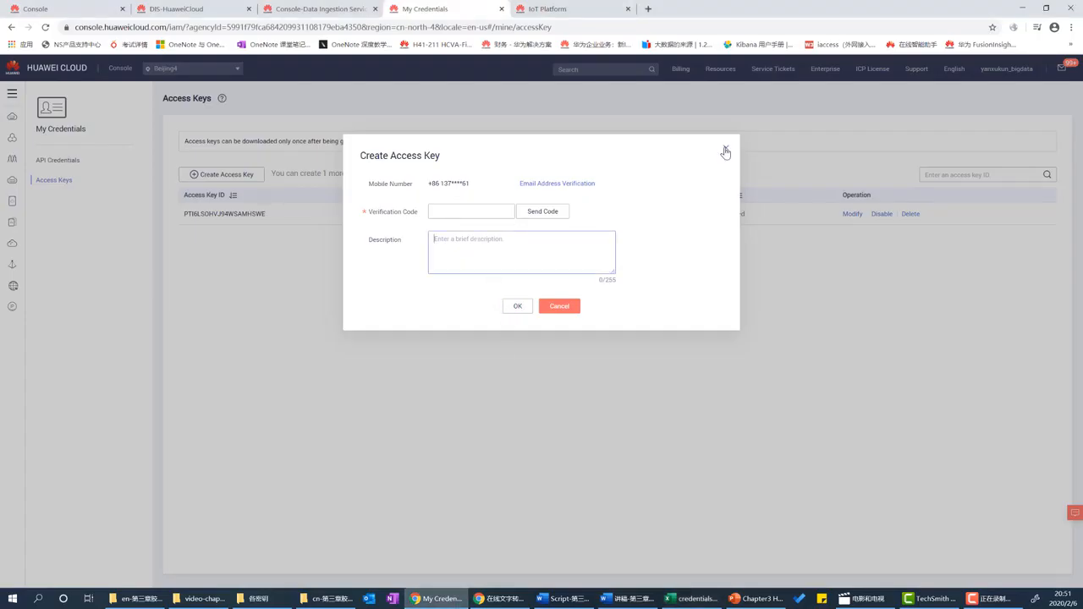
{"action": "left_click", "coordinate": [724, 148]}
{"action": "left_click", "coordinate": [542, 9]}
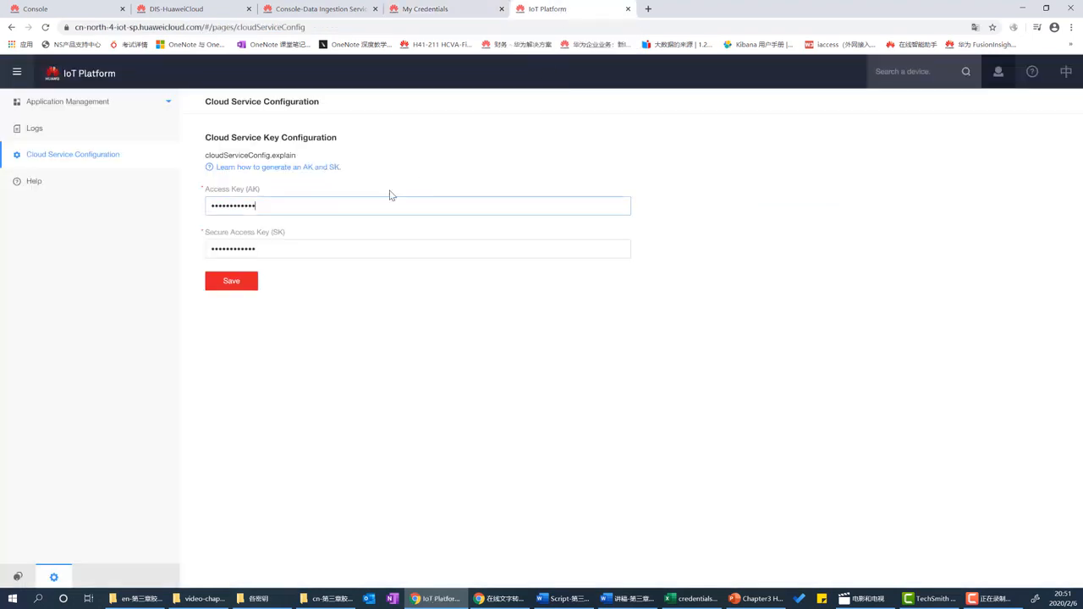
{"action": "left_click_drag", "start_coordinate": [308, 204], "coordinate": [165, 199]}
{"action": "key", "text": "ctrl+v"}
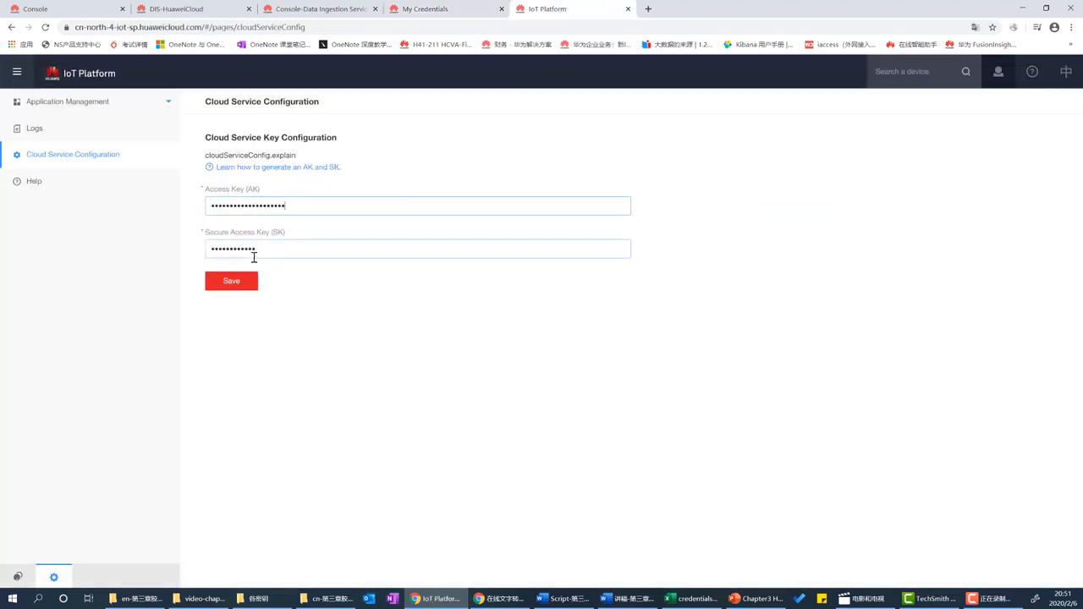
- Copy the secret access key from cell C2 of the Excel credentials file into the IoT Platform's Secure Access Key (SK) field
{"action": "left_click", "coordinate": [271, 243]}
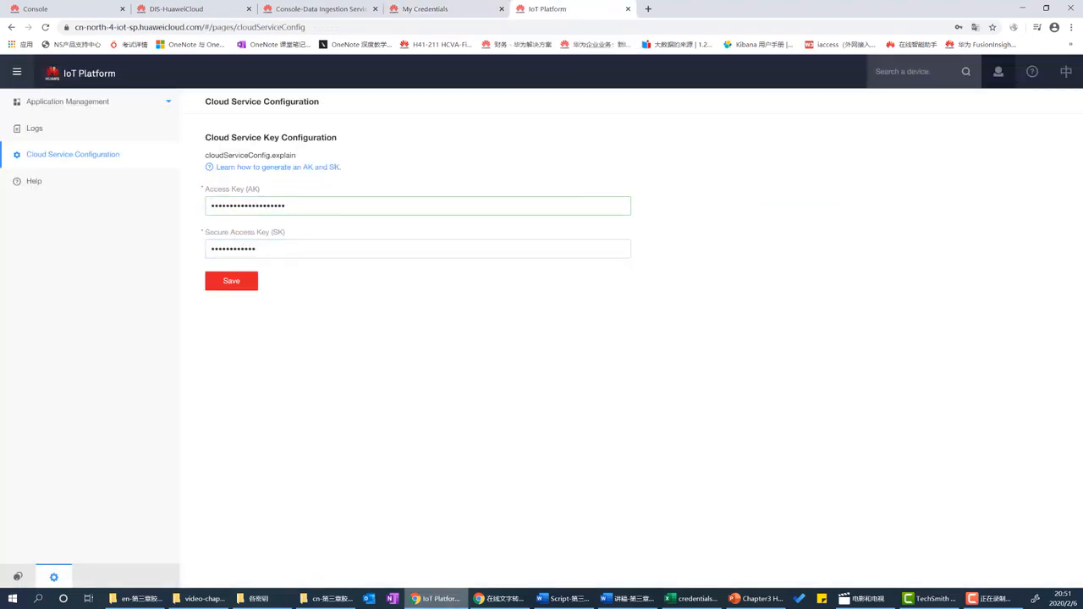
{"action": "left_click", "coordinate": [689, 598]}
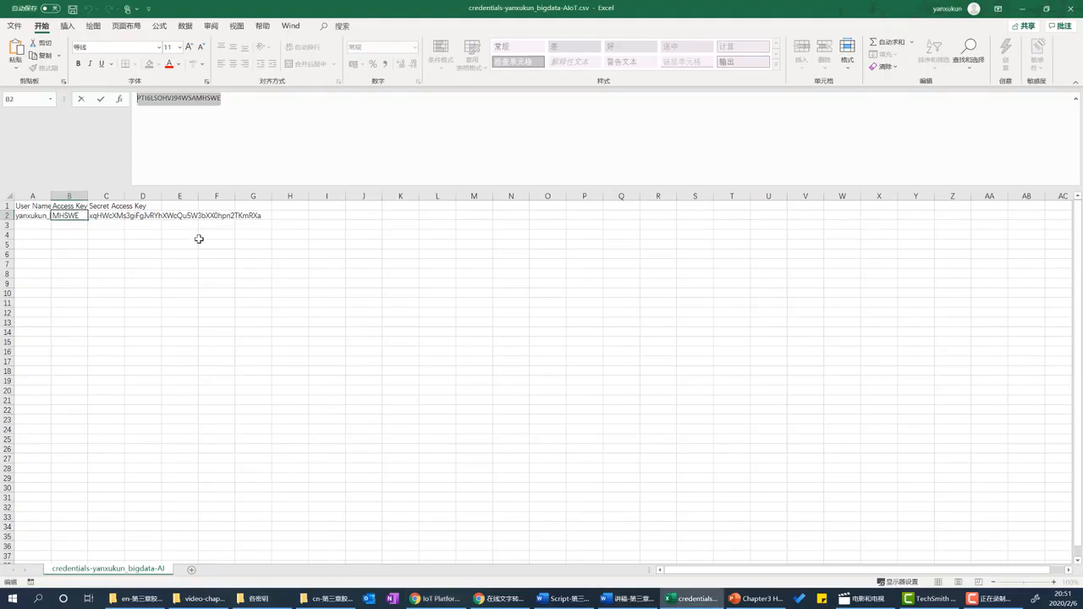
{"action": "left_click", "coordinate": [113, 215]}
{"action": "left_click_drag", "start_coordinate": [343, 102], "coordinate": [85, 113]}
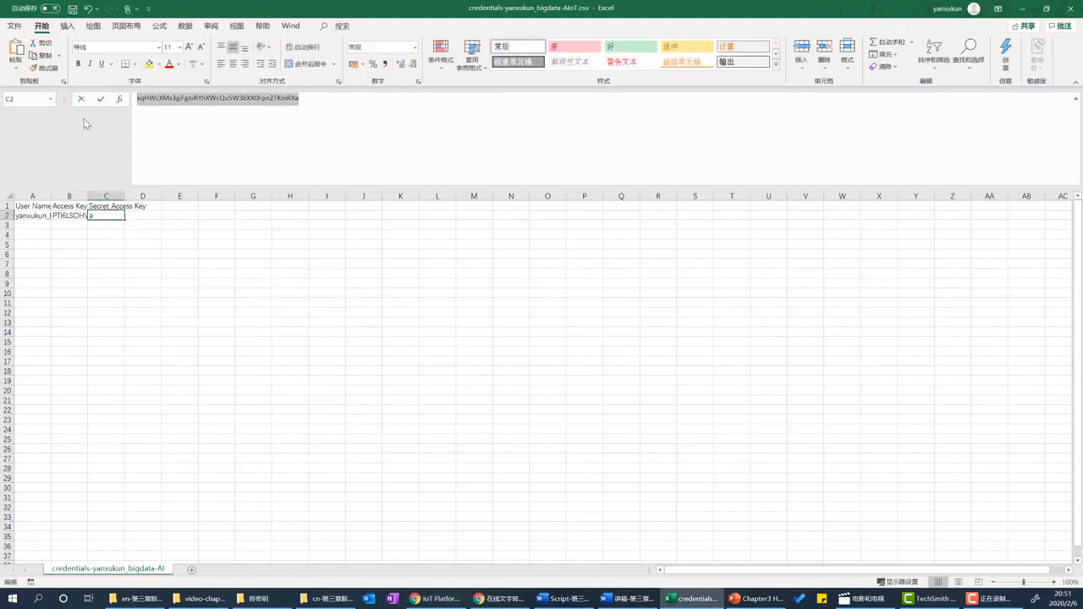
{"action": "left_click", "coordinate": [438, 599]}
{"action": "left_click_drag", "start_coordinate": [268, 249], "coordinate": [164, 249]}
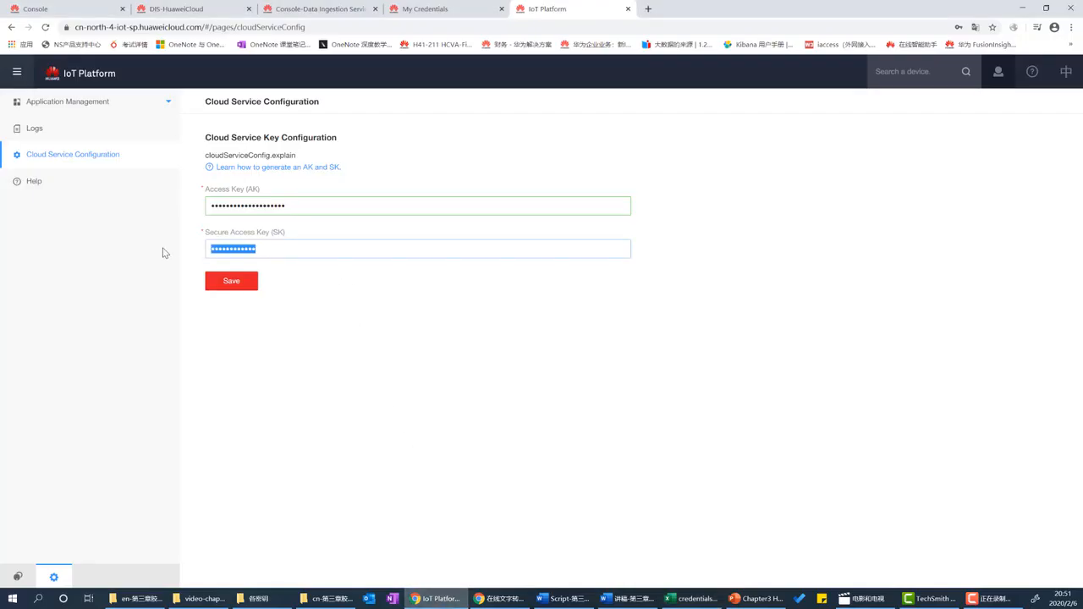
{"action": "key", "text": "ctrl+v"}
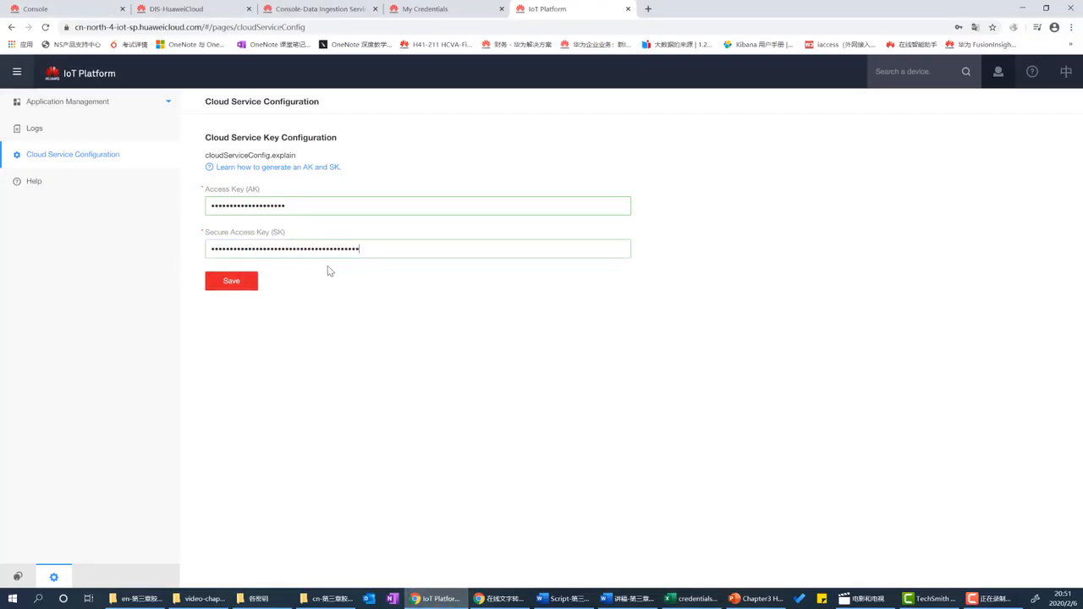
- Paste the secret access key into the Secure Access Key (SK) field and save the cloud service key configuration
{"action": "right_click", "coordinate": [384, 250]}
{"action": "left_click", "coordinate": [373, 323]}
{"action": "left_click", "coordinate": [233, 283]}
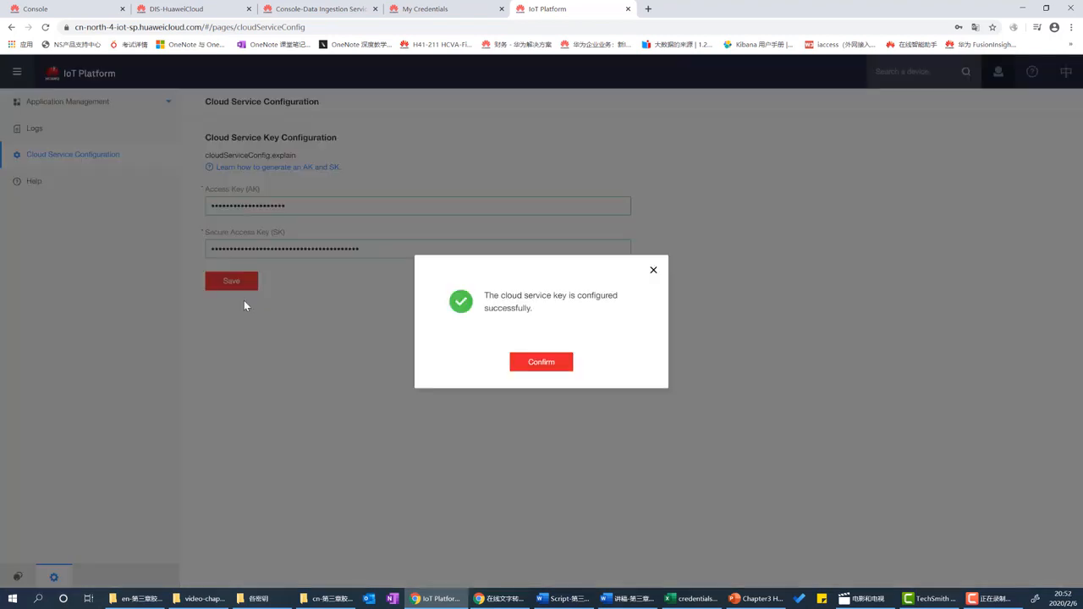
{"action": "left_click", "coordinate": [530, 368]}
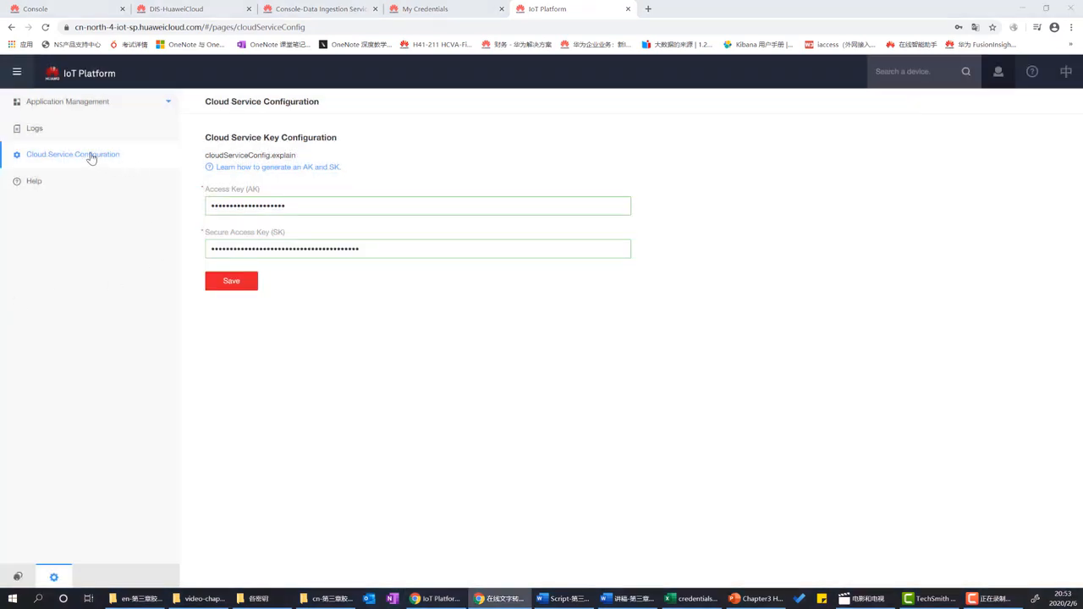
- Bring up the rule creation form from the application's Rules page, accepting the browser's saved-password update on the way
{"action": "left_click", "coordinate": [17, 577]}
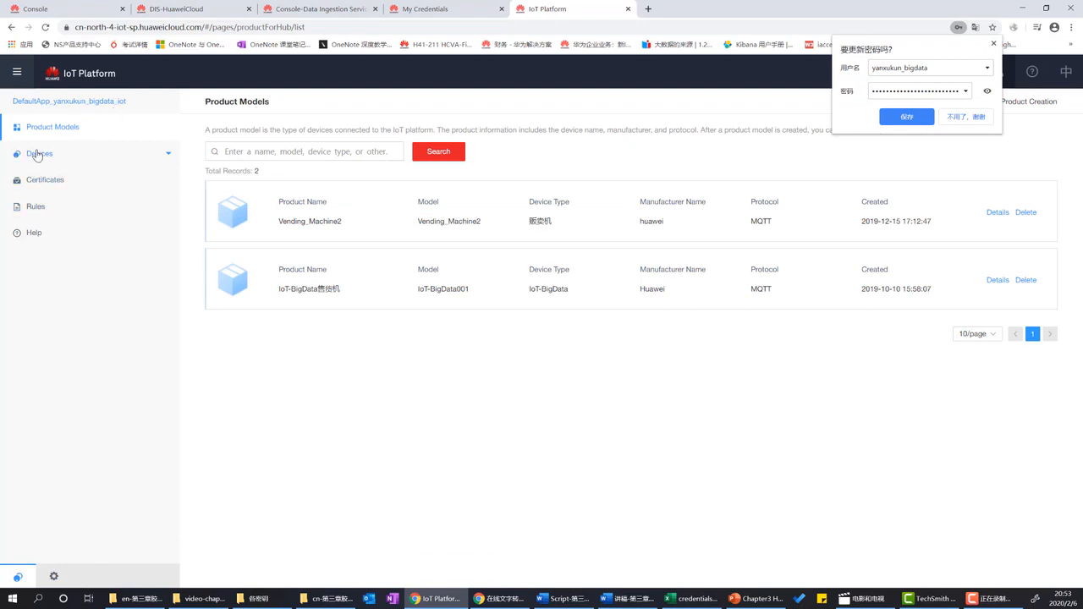
{"action": "left_click", "coordinate": [34, 210]}
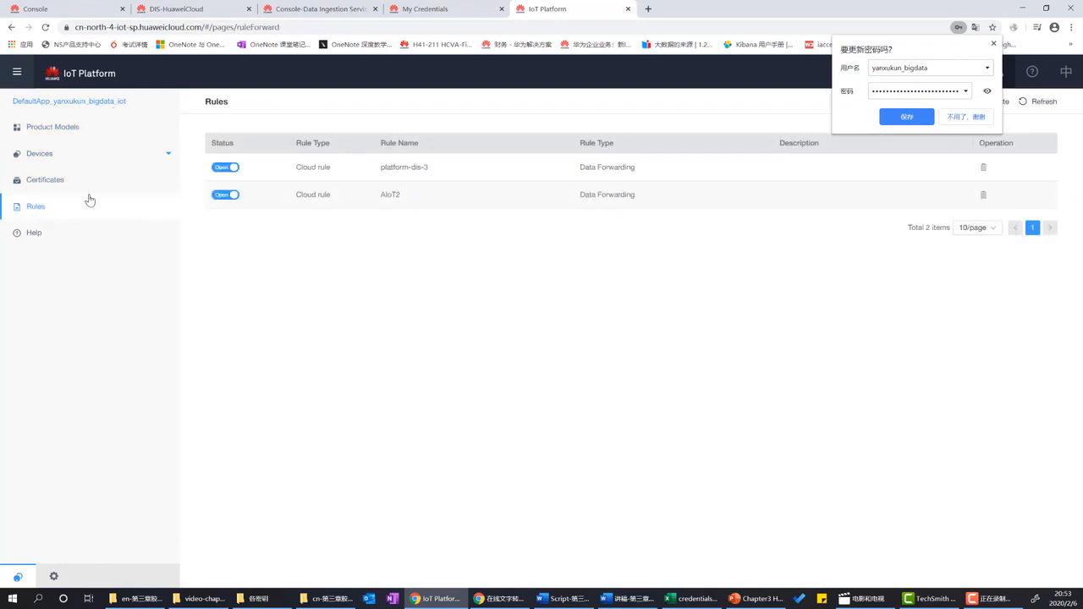
{"action": "left_click", "coordinate": [904, 117]}
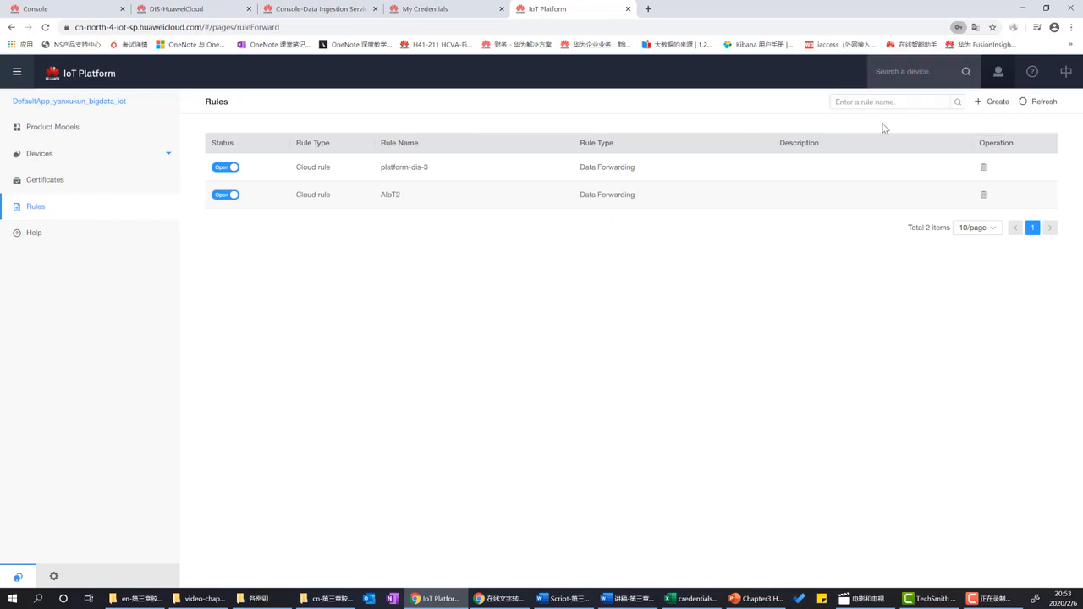
{"action": "left_click", "coordinate": [986, 103]}
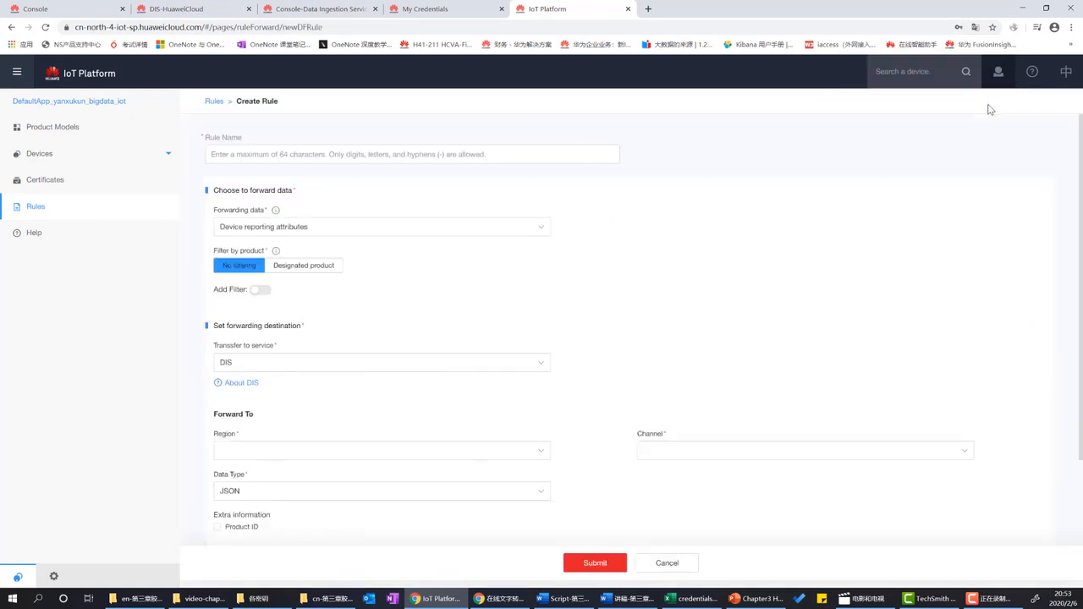
- Keep Device reporting attributes as the forwarding data and name the new rule aiot3
{"action": "right_click", "coordinate": [312, 227]}
{"action": "left_click", "coordinate": [324, 212]}
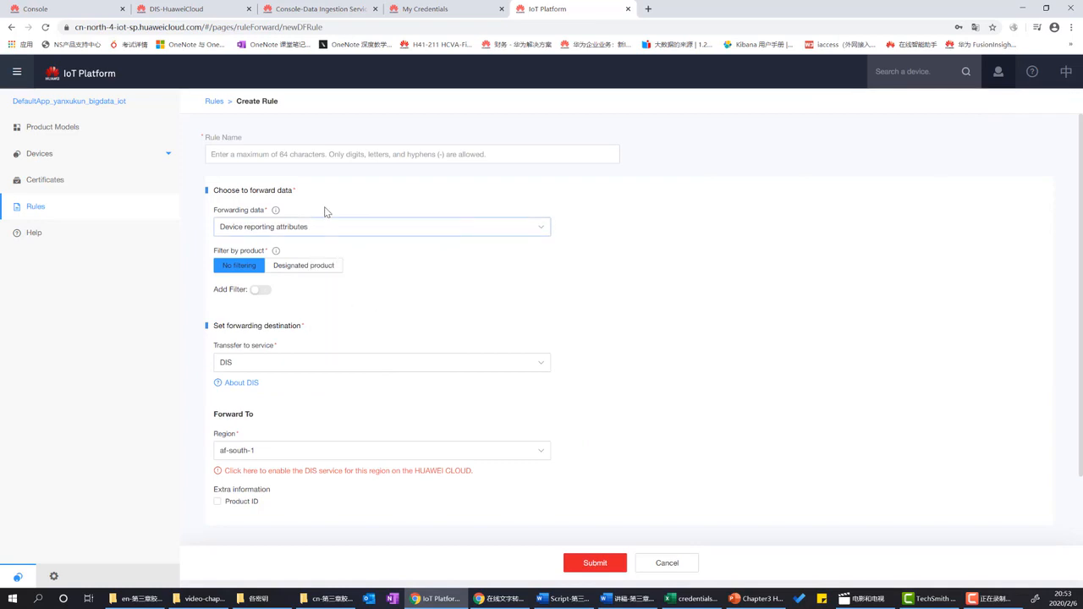
{"action": "left_click", "coordinate": [368, 229]}
{"action": "left_click", "coordinate": [398, 192]}
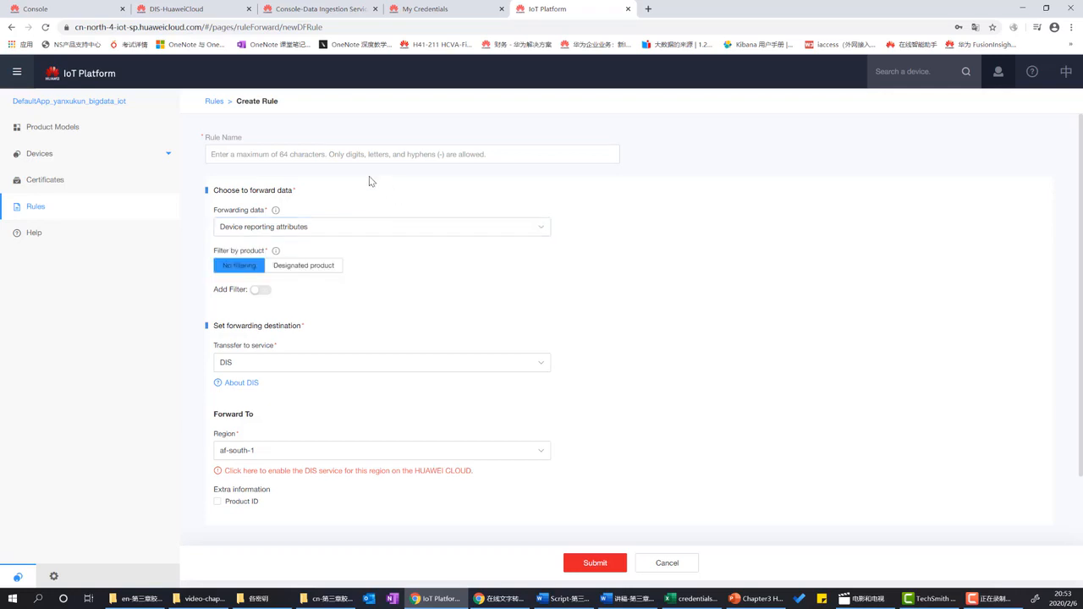
{"action": "left_click", "coordinate": [321, 153]}
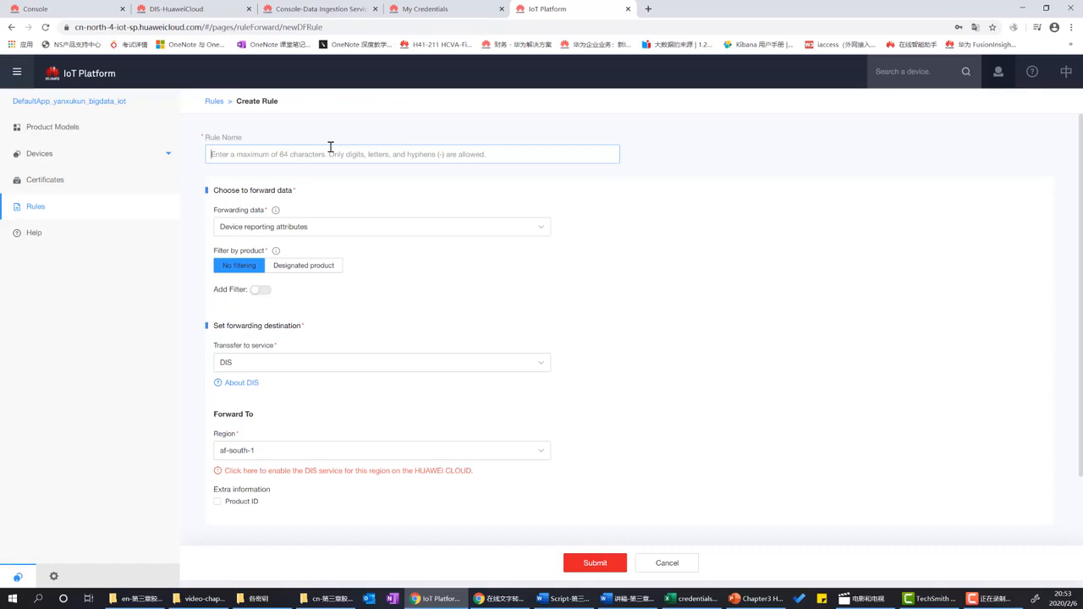
{"action": "type", "text": "aiot3"}
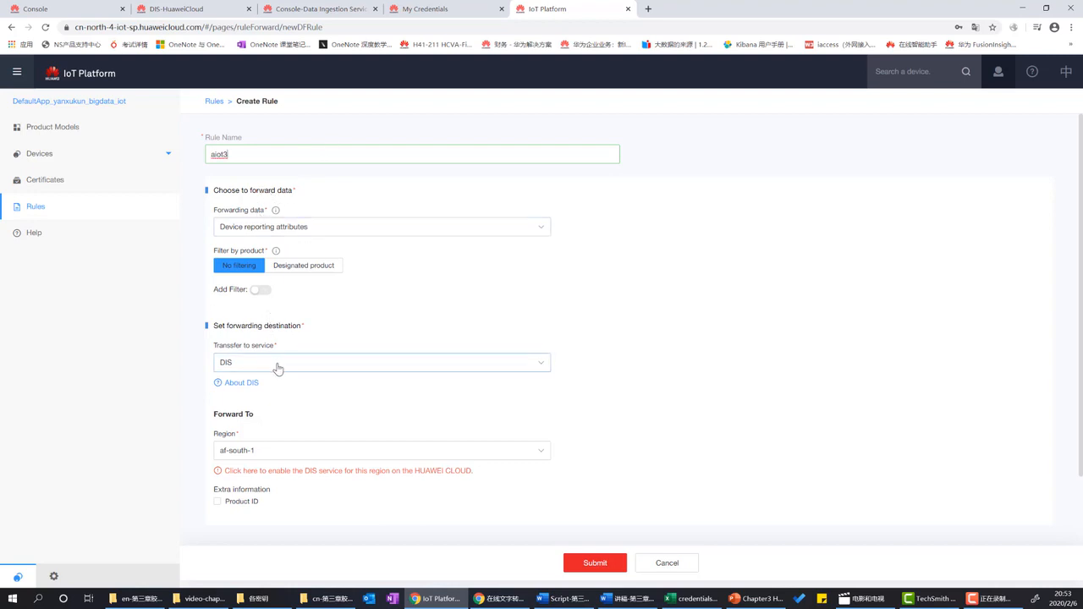
- Set the rule's DIS forwarding destination to region cn-north-4 and channel dis-aiot3
{"action": "scroll", "coordinate": [292, 398], "scroll_direction": "down", "scroll_amount": 1}
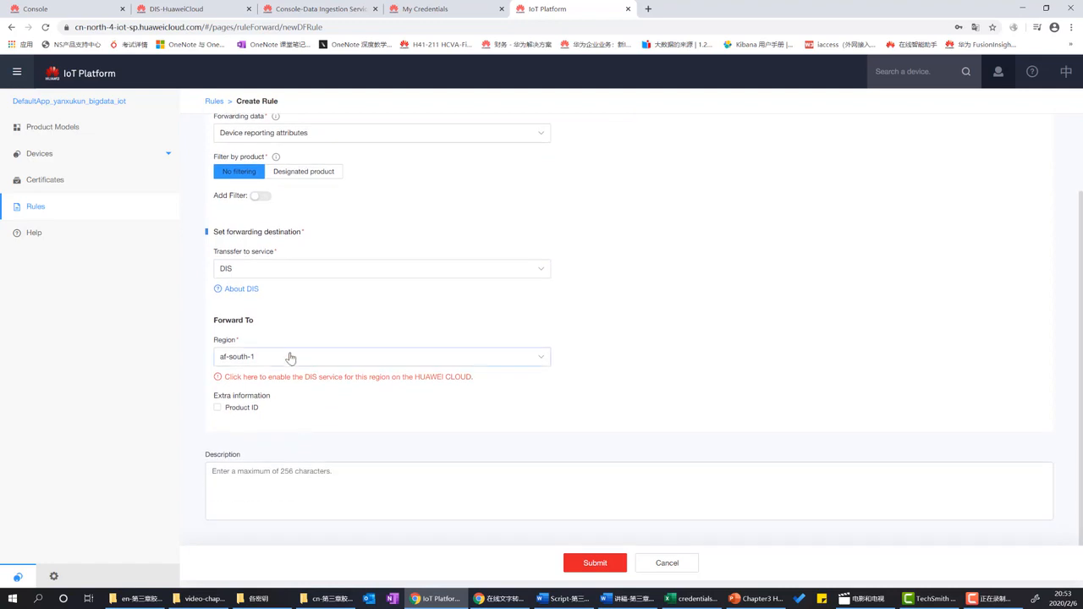
{"action": "left_click", "coordinate": [288, 357]}
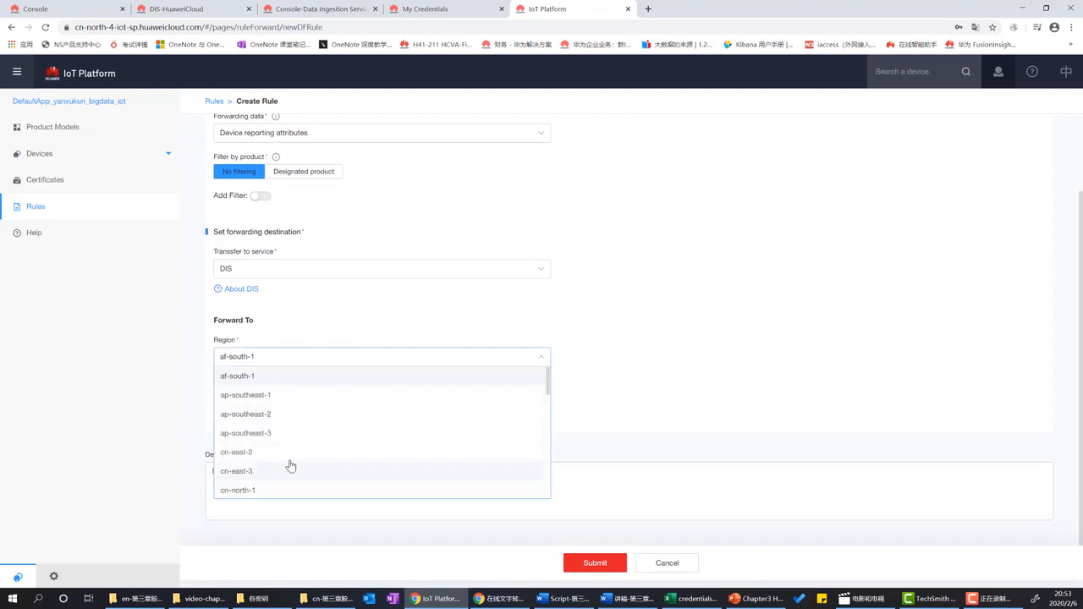
{"action": "scroll", "coordinate": [279, 450], "scroll_direction": "down", "scroll_amount": 5}
{"action": "scroll", "coordinate": [283, 448], "scroll_direction": "down", "scroll_amount": 2}
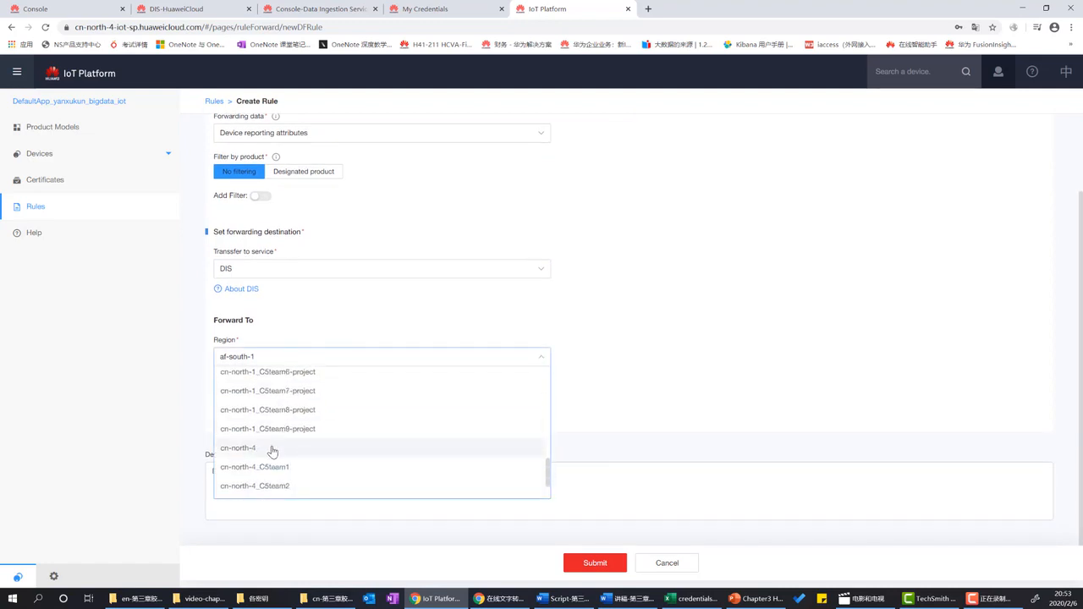
{"action": "left_click", "coordinate": [273, 448]}
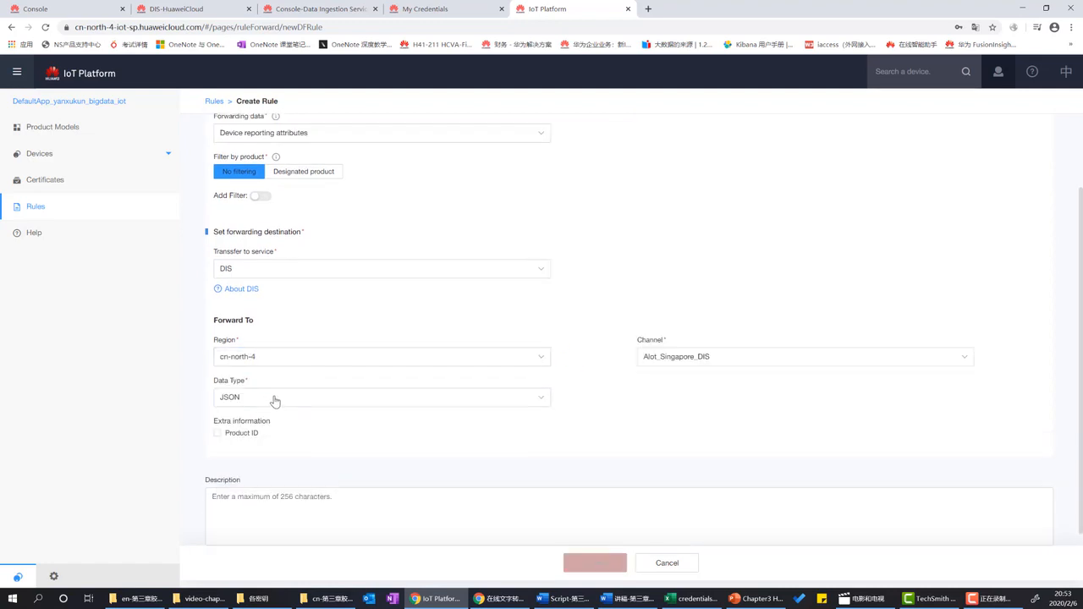
{"action": "left_click", "coordinate": [695, 366]}
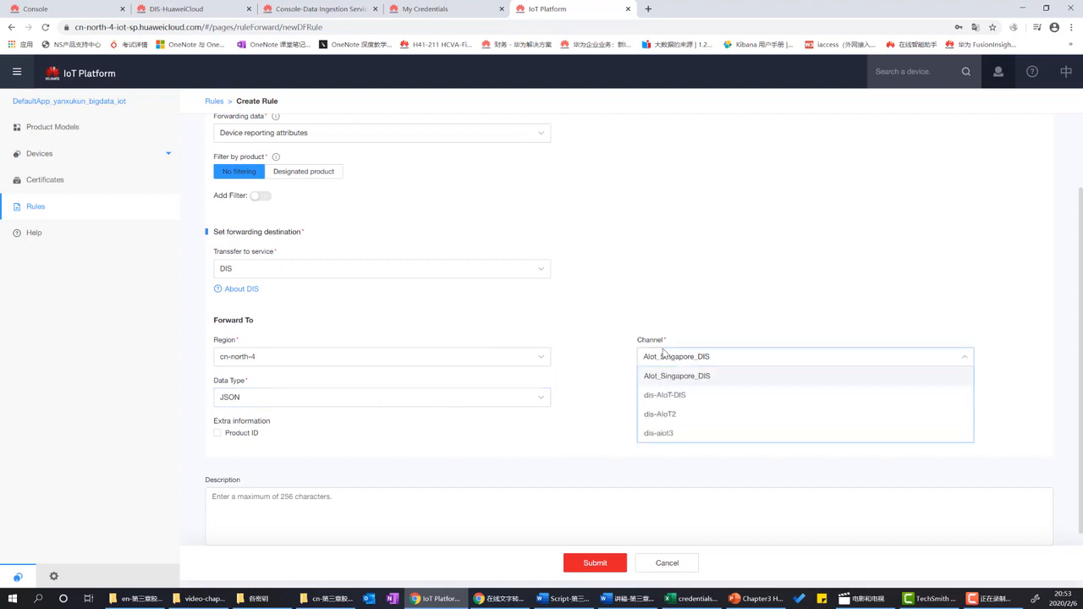
{"action": "left_click", "coordinate": [666, 437]}
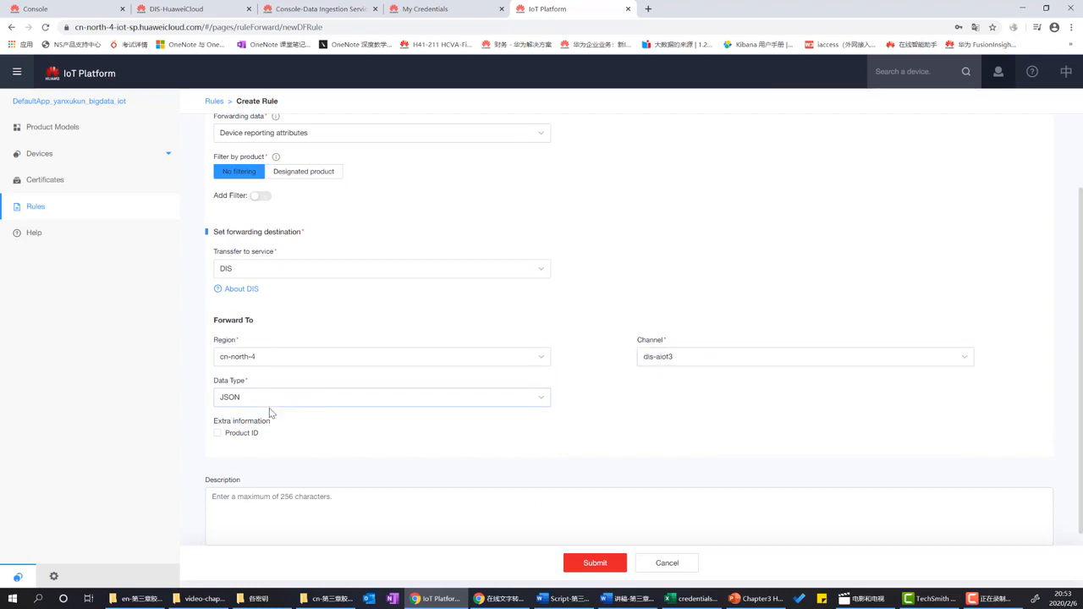
- Submit the new data forwarding rule and close the confirmation dialog
{"action": "scroll", "coordinate": [292, 424], "scroll_direction": "down", "scroll_amount": 1}
{"action": "left_click", "coordinate": [595, 563]}
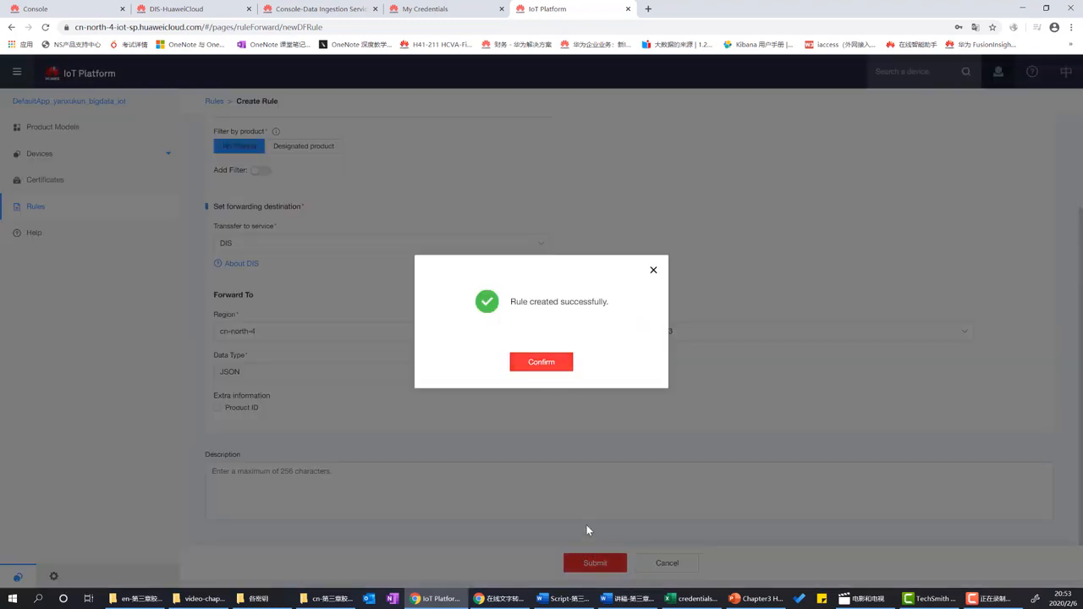
{"action": "left_click", "coordinate": [542, 364]}
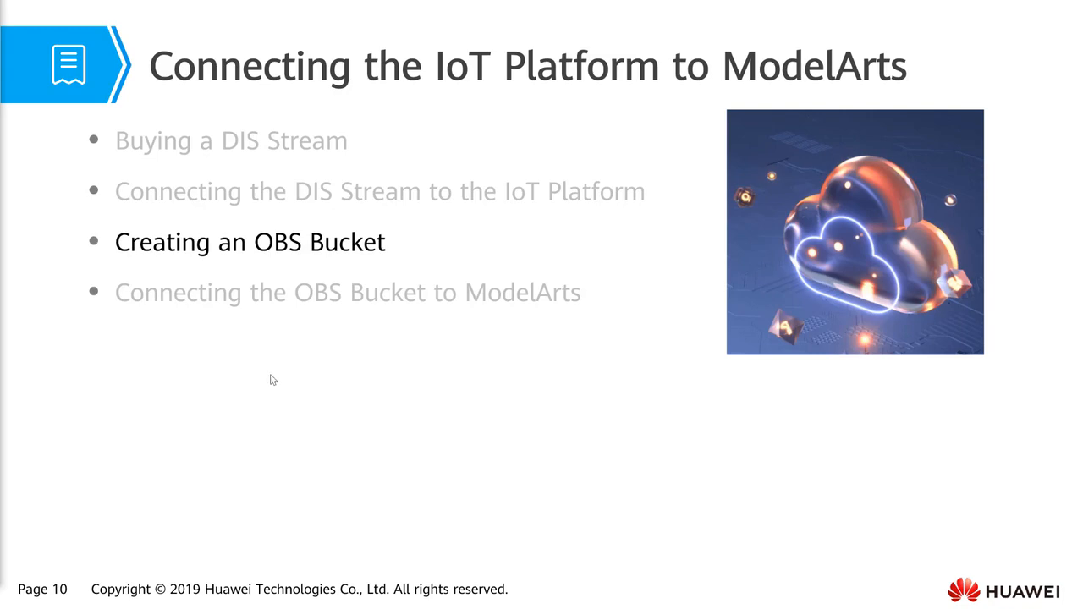
- End the slide show, switch to Chrome and search HUAWEI CLOUD for OBS to open the Object Storage Service console
{"action": "key", "text": "Escape"}
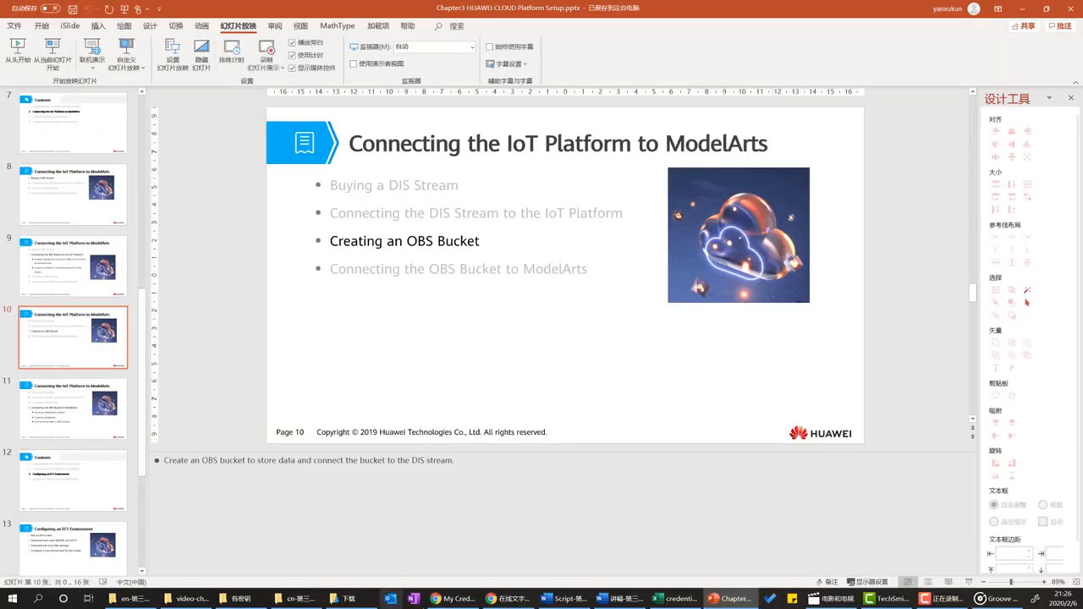
{"action": "left_click", "coordinate": [457, 600]}
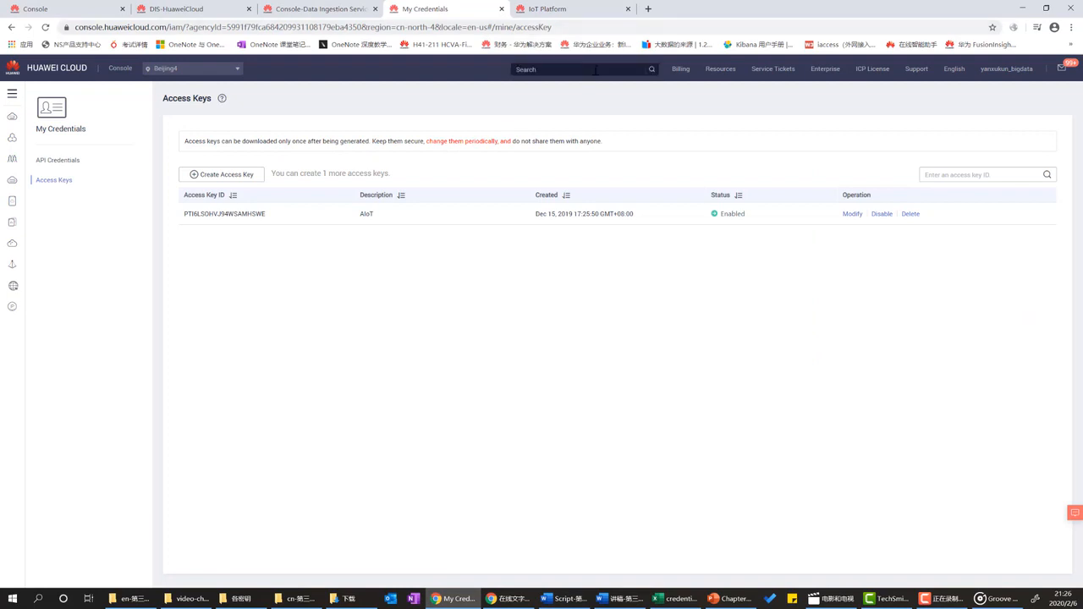
{"action": "type", "text": "OBS"}
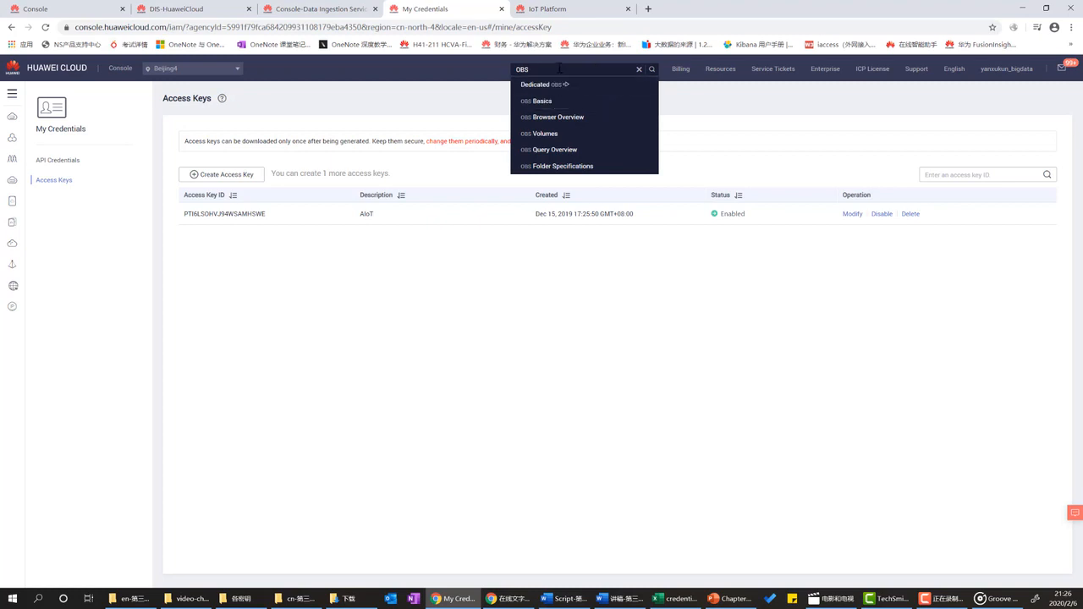
{"action": "key", "text": "Return"}
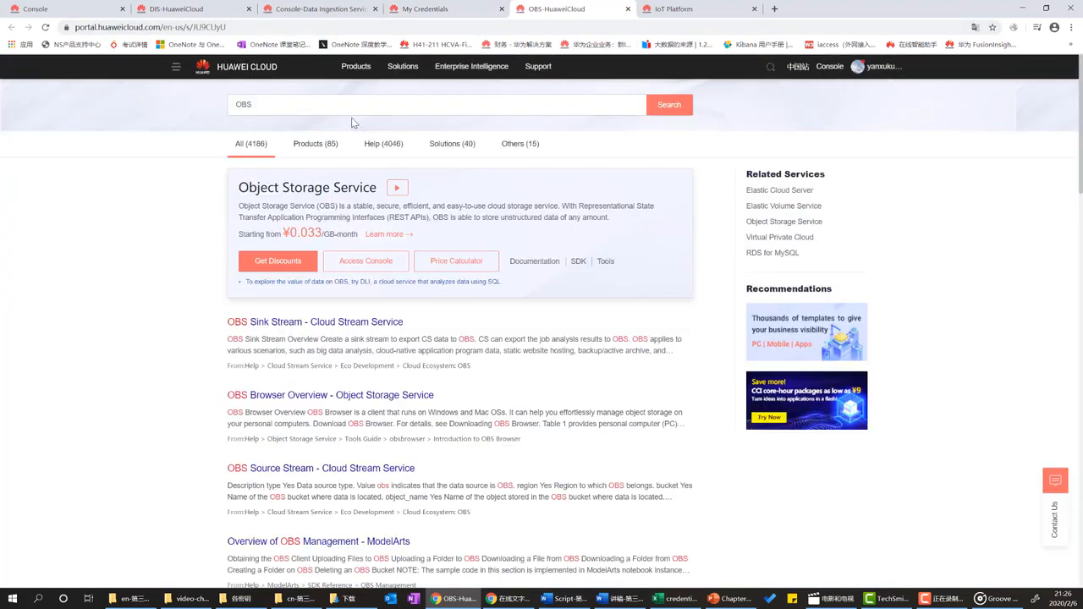
{"action": "left_click", "coordinate": [385, 263]}
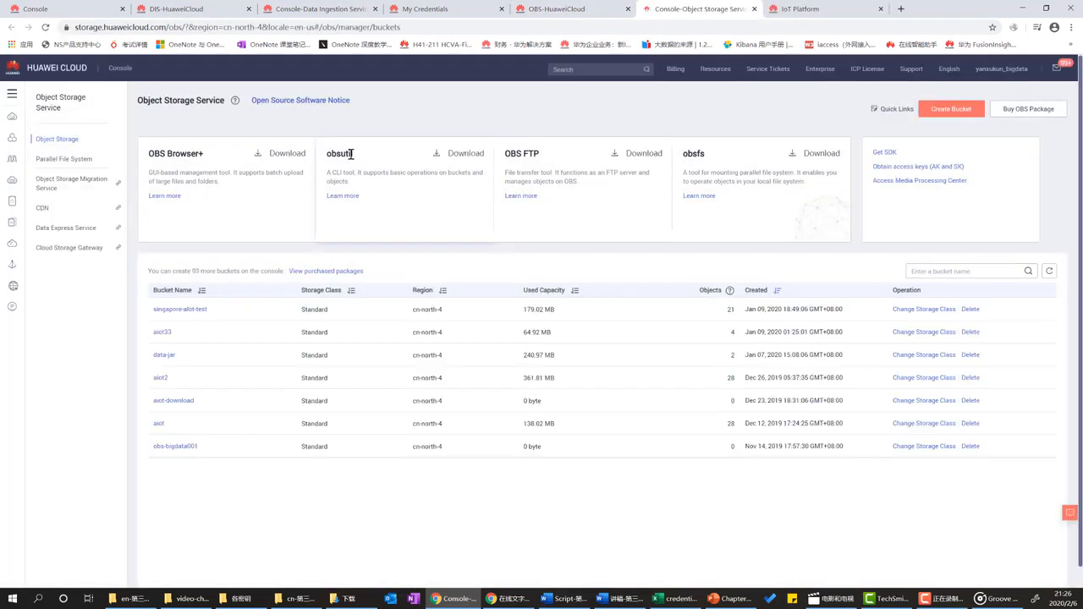
- Create an OBS bucket named aiot33 in CN North-Beijing4, keeping the default storage class and bucket policy
{"action": "left_click", "coordinate": [949, 110]}
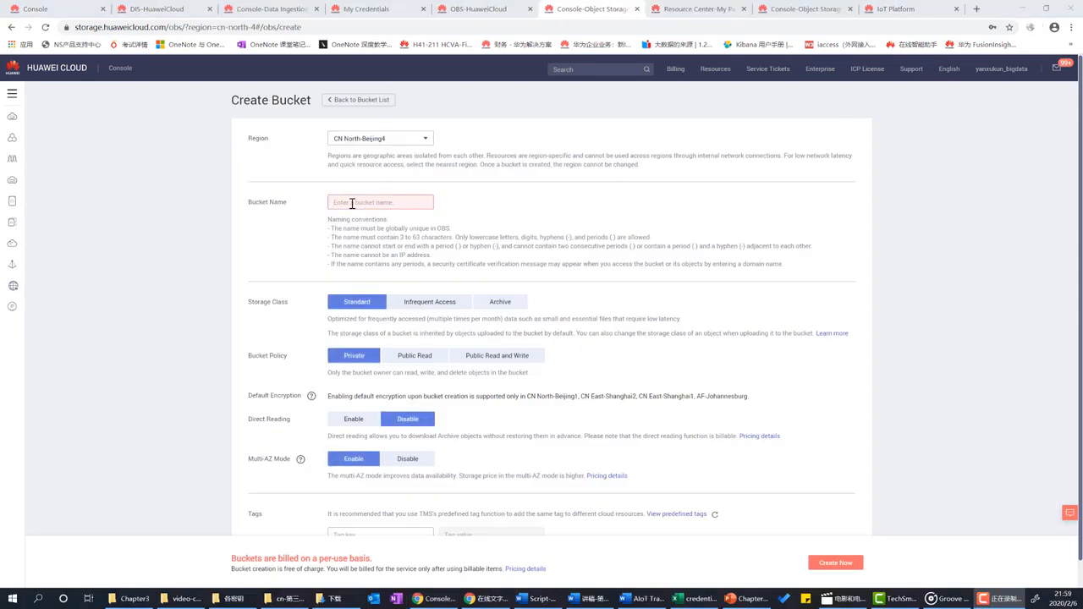
{"action": "left_click", "coordinate": [352, 203]}
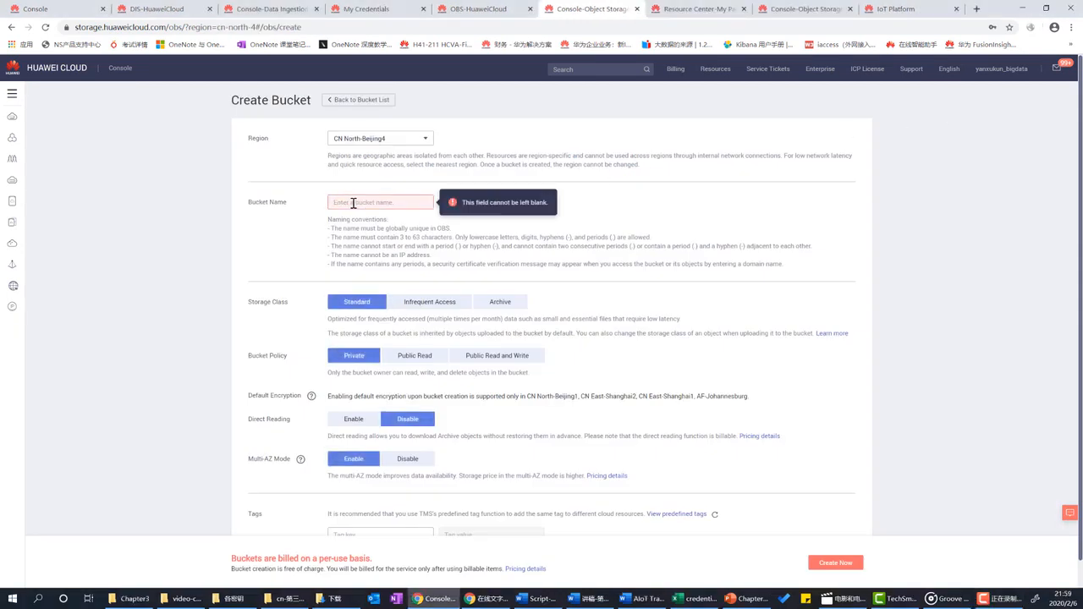
{"action": "type", "text": "aio"}
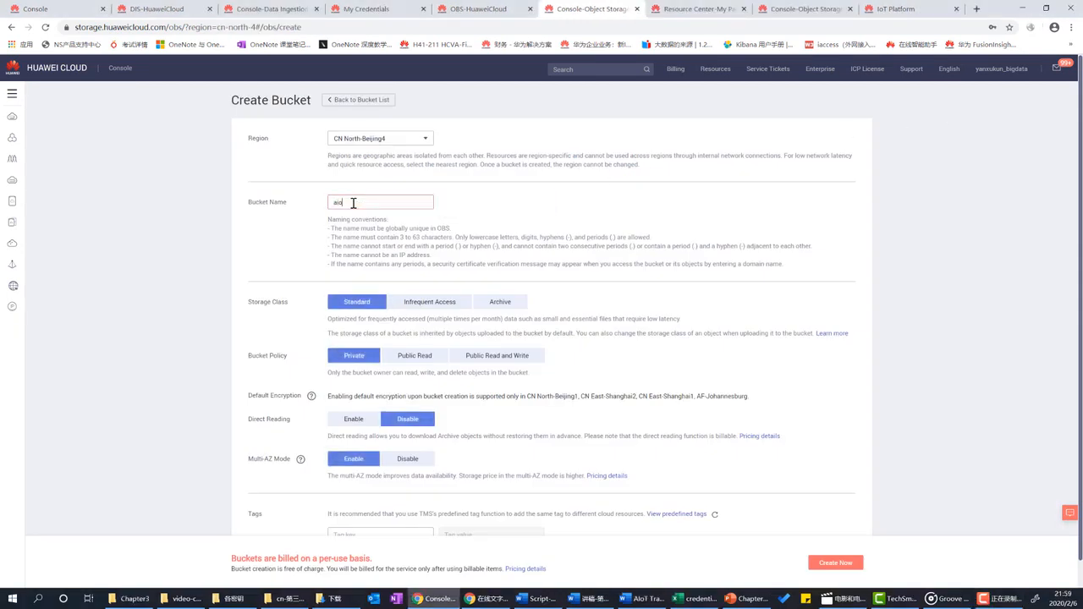
{"action": "type", "text": "t33"}
{"action": "scroll", "coordinate": [381, 254], "scroll_direction": "down", "scroll_amount": 1}
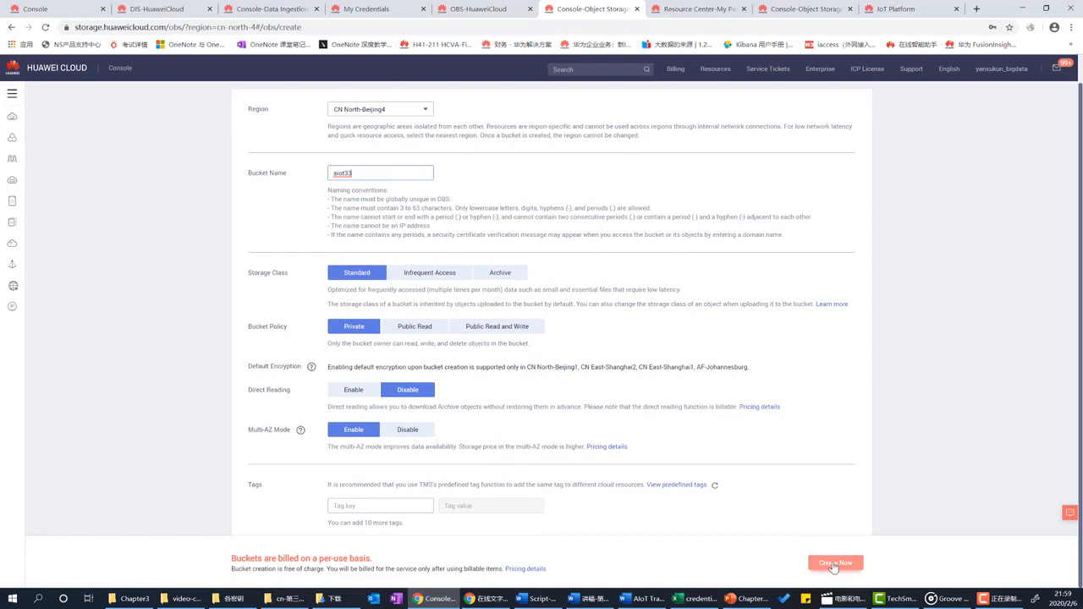
{"action": "left_click", "coordinate": [834, 563]}
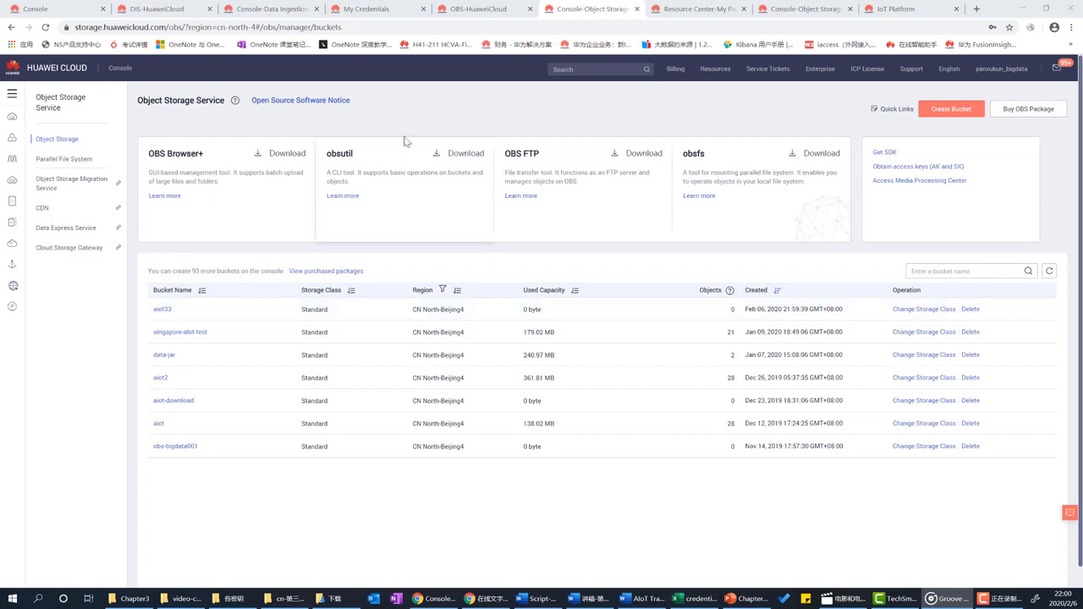
- Return to the DIS search results, access the DIS console and open the stream management list
{"action": "left_click", "coordinate": [260, 10]}
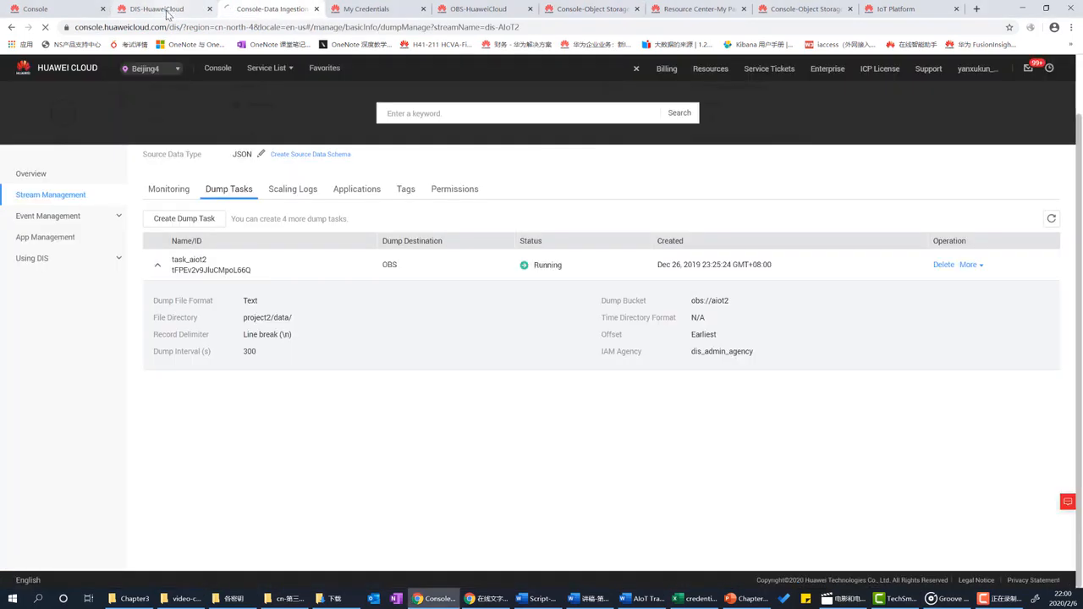
{"action": "left_click", "coordinate": [172, 10]}
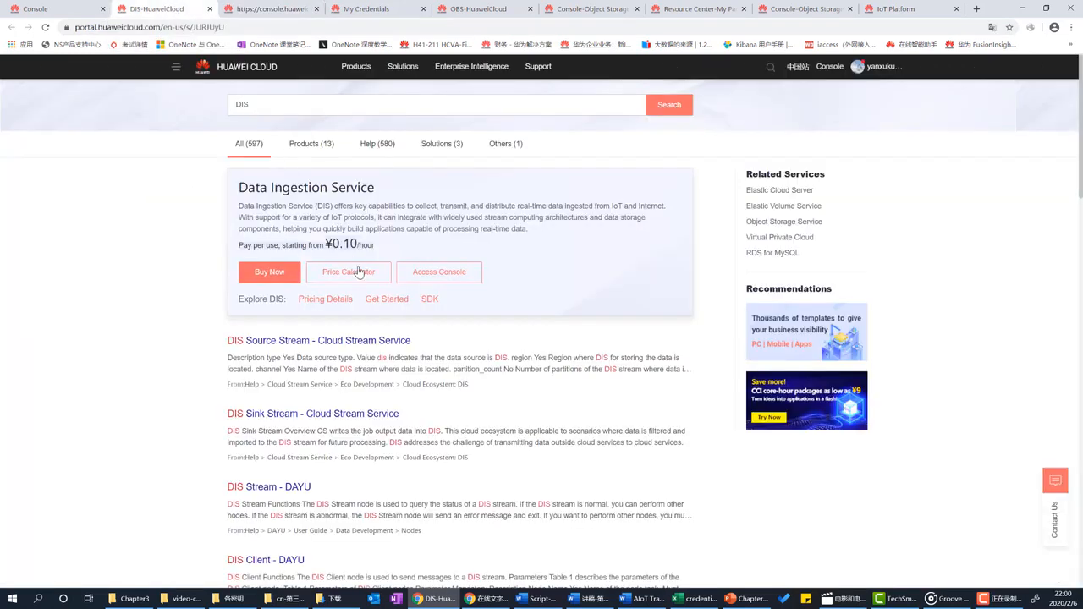
{"action": "left_click", "coordinate": [420, 269]}
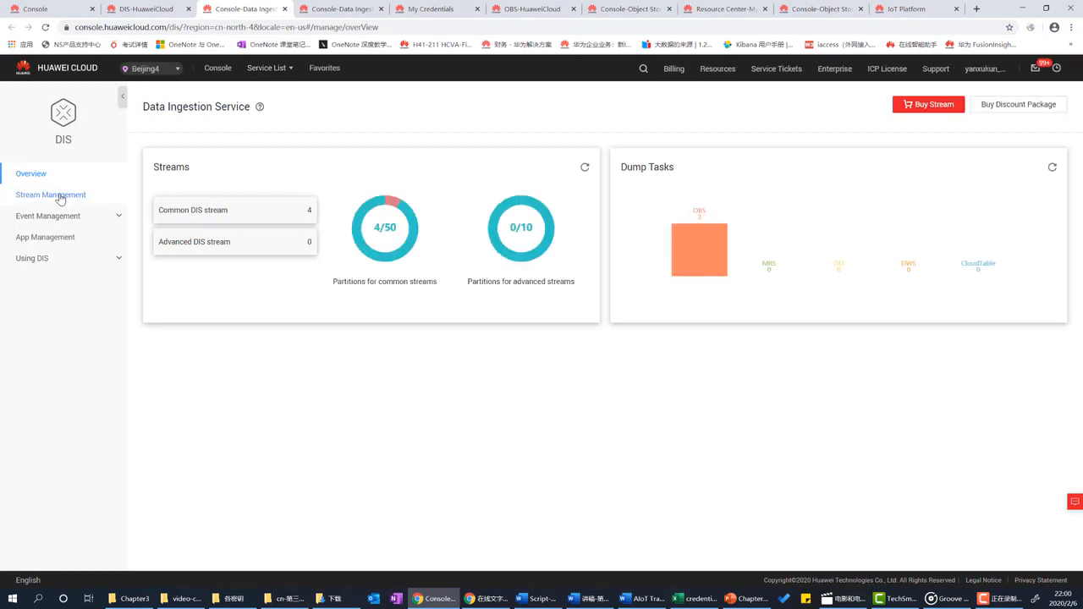
{"action": "left_click", "coordinate": [57, 196]}
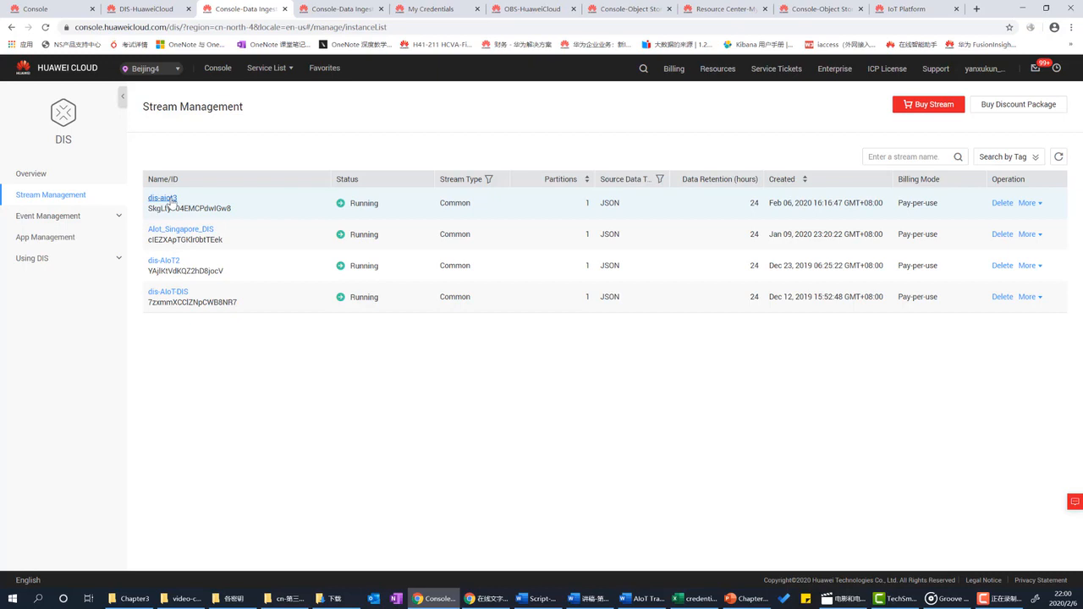
- Open the dump tasks of the dis-aiot3 stream and bring up the form for creating a dump task
{"action": "left_click", "coordinate": [168, 200]}
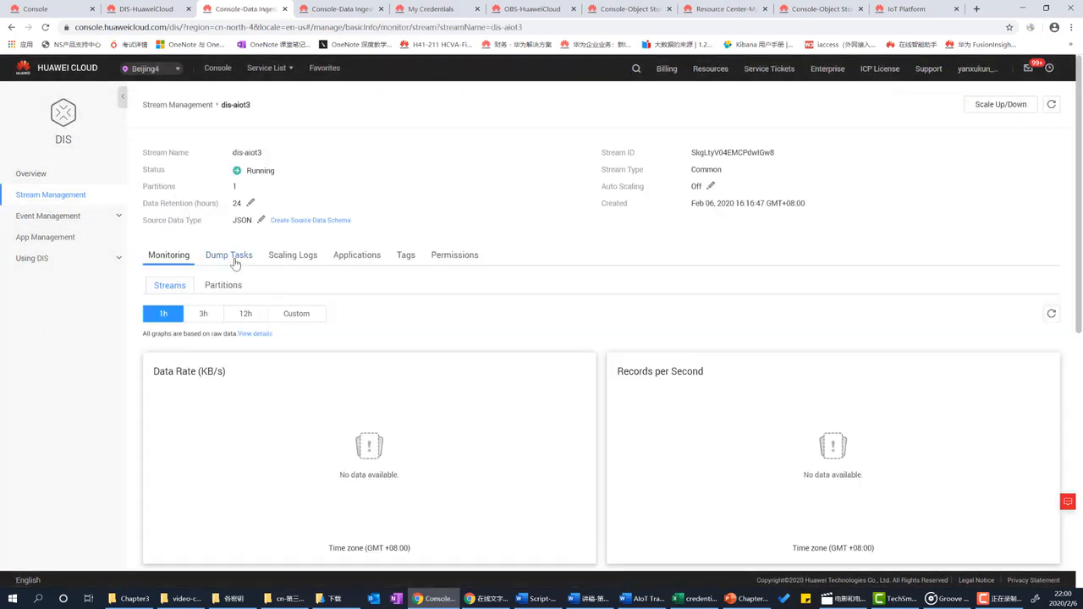
{"action": "left_click", "coordinate": [229, 257]}
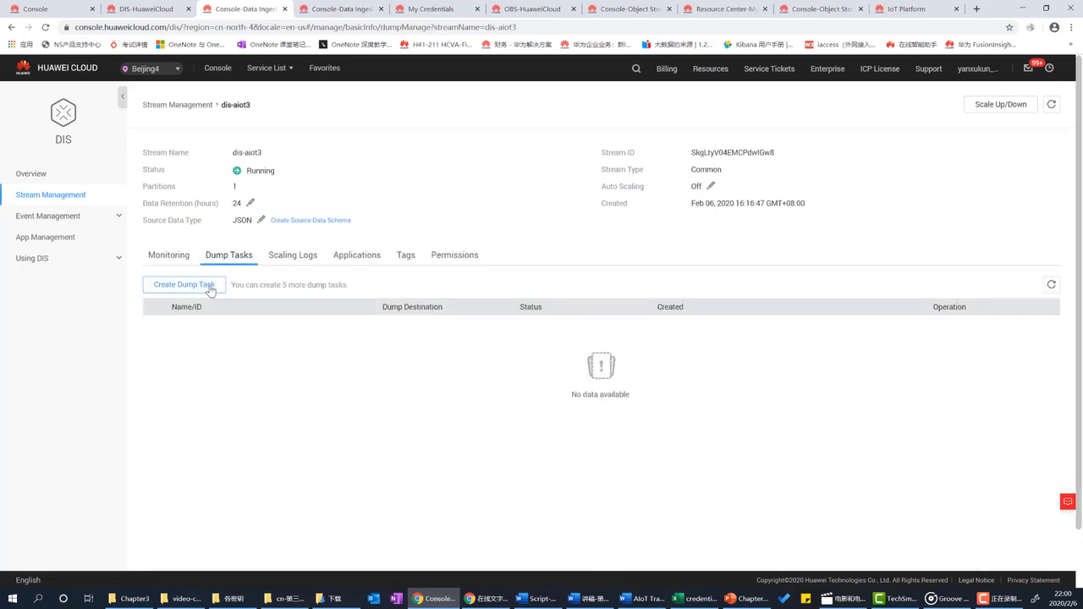
{"action": "left_click", "coordinate": [209, 288]}
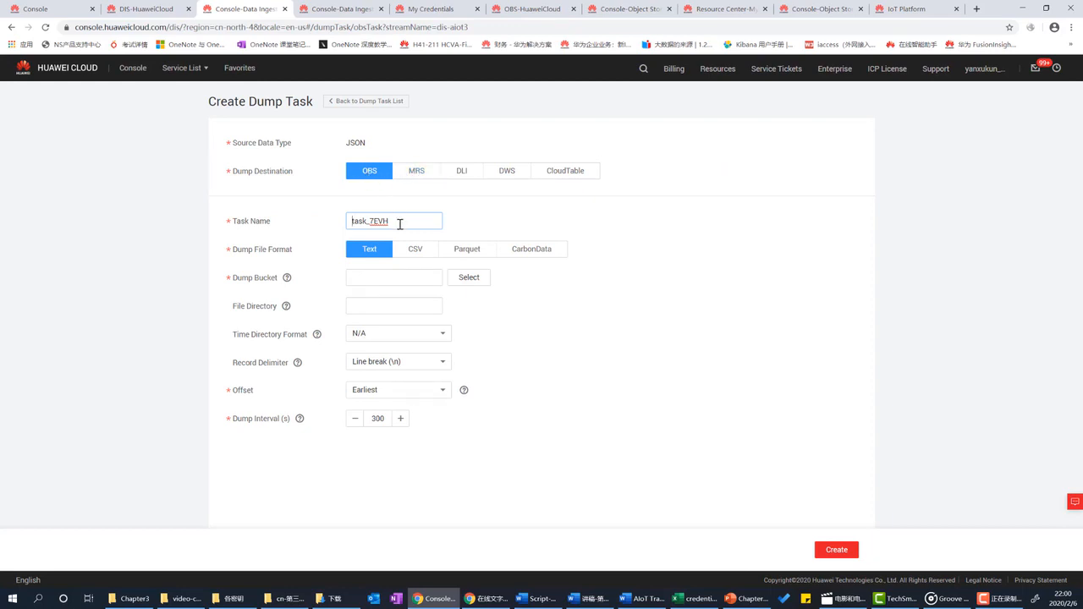
- Name the dump task task_aiot3 and choose aiot33 as its dump bucket
{"action": "key", "text": "BackSpace"}
{"action": "key", "text": "BackSpace"}
{"action": "left_click", "coordinate": [472, 279]}
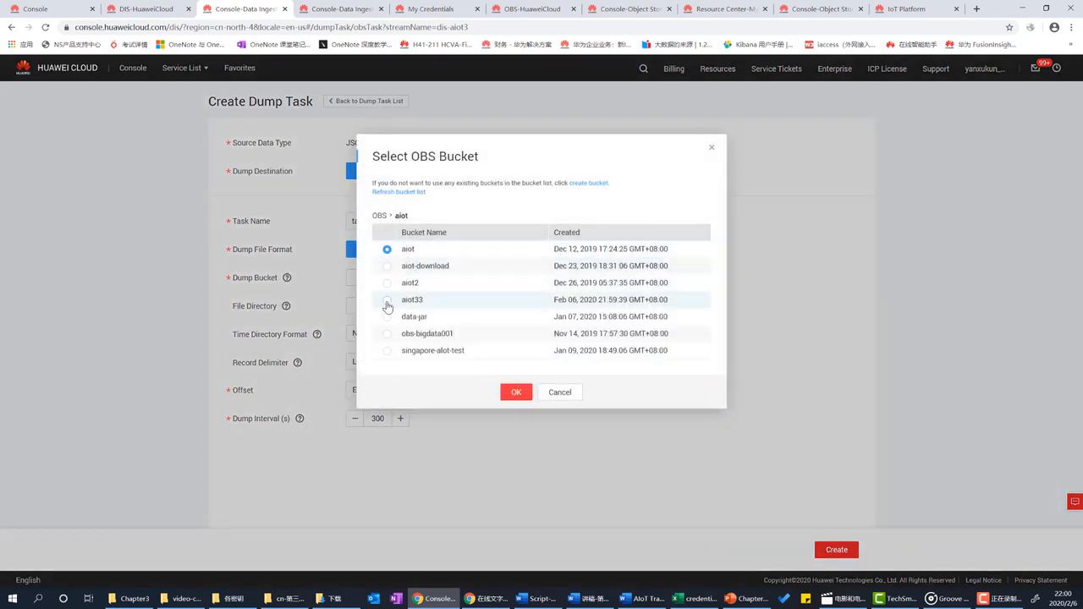
{"action": "left_click", "coordinate": [386, 301]}
{"action": "left_click", "coordinate": [516, 393]}
- Set the file directory to project33/data/, create the dump task and return to the dump task list
{"action": "left_click", "coordinate": [377, 305]}
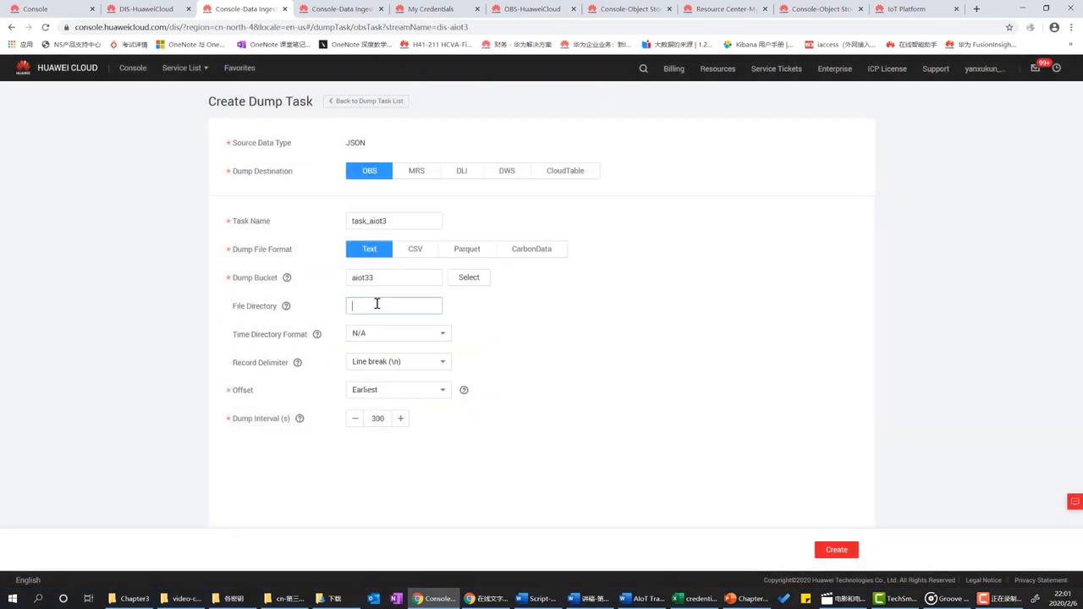
{"action": "type", "text": "/"}
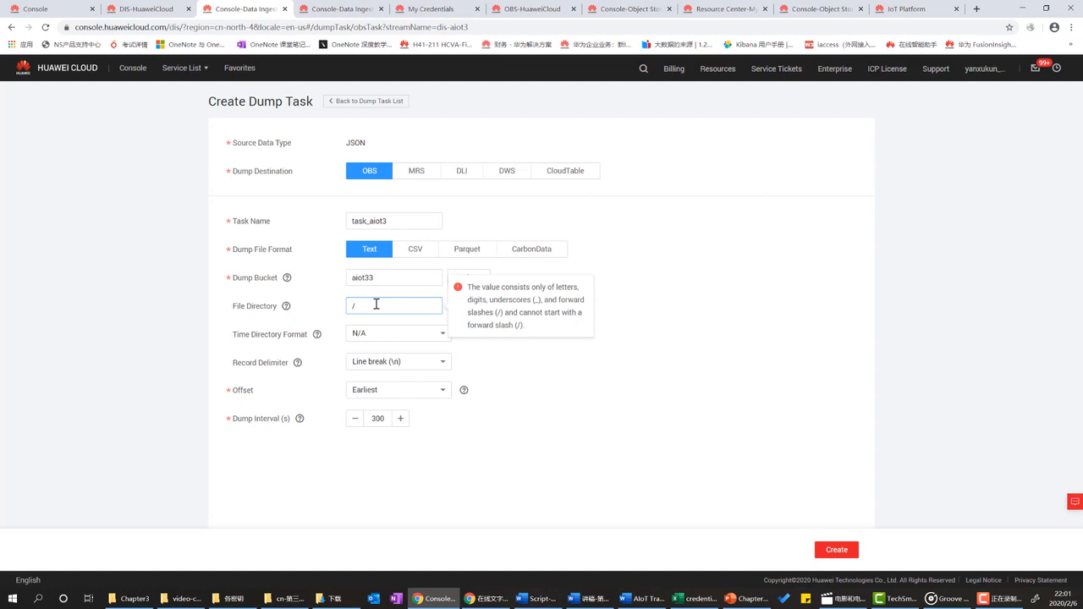
{"action": "key", "text": "BackSpace"}
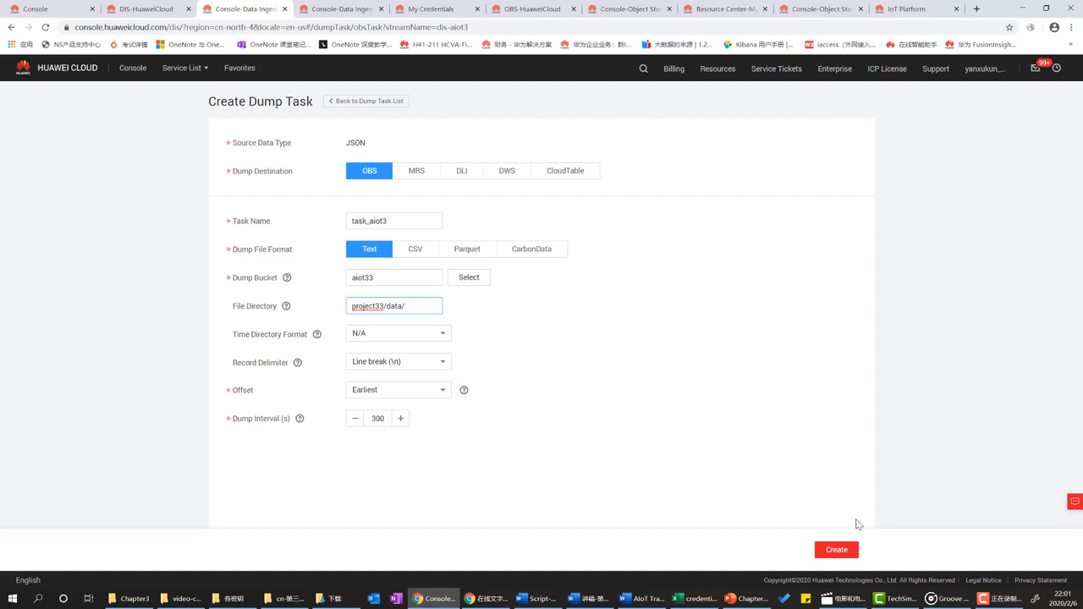
{"action": "left_click", "coordinate": [837, 550]}
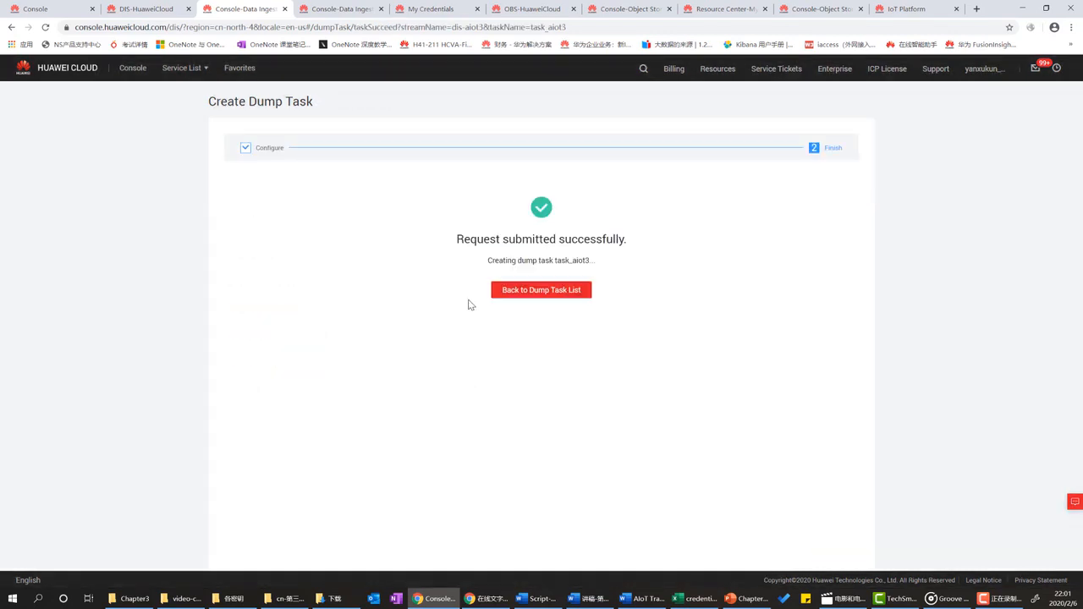
{"action": "left_click", "coordinate": [530, 292]}
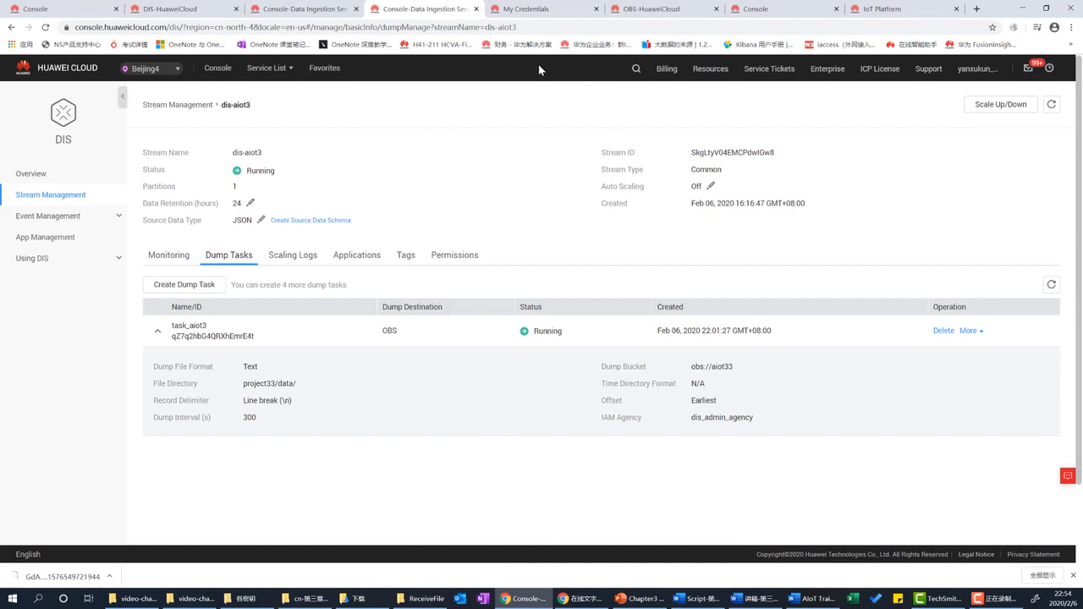
- Go to the HUAWEI CLOUD console home, search for ModelArts and open the ModelArts console
{"action": "left_click", "coordinate": [224, 69]}
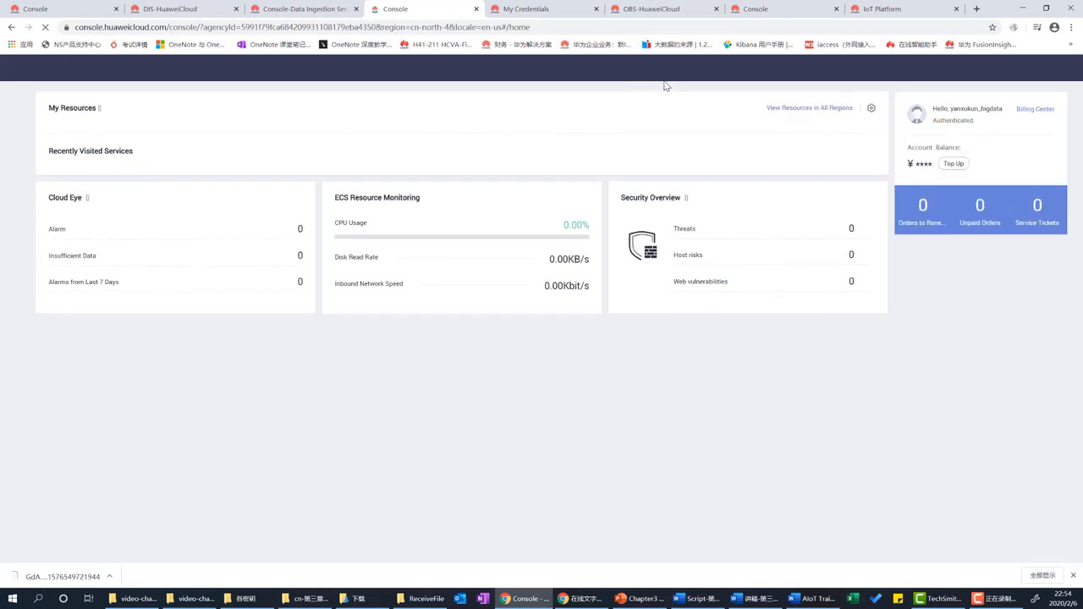
{"action": "left_click", "coordinate": [627, 70]}
{"action": "type", "text": "Model"}
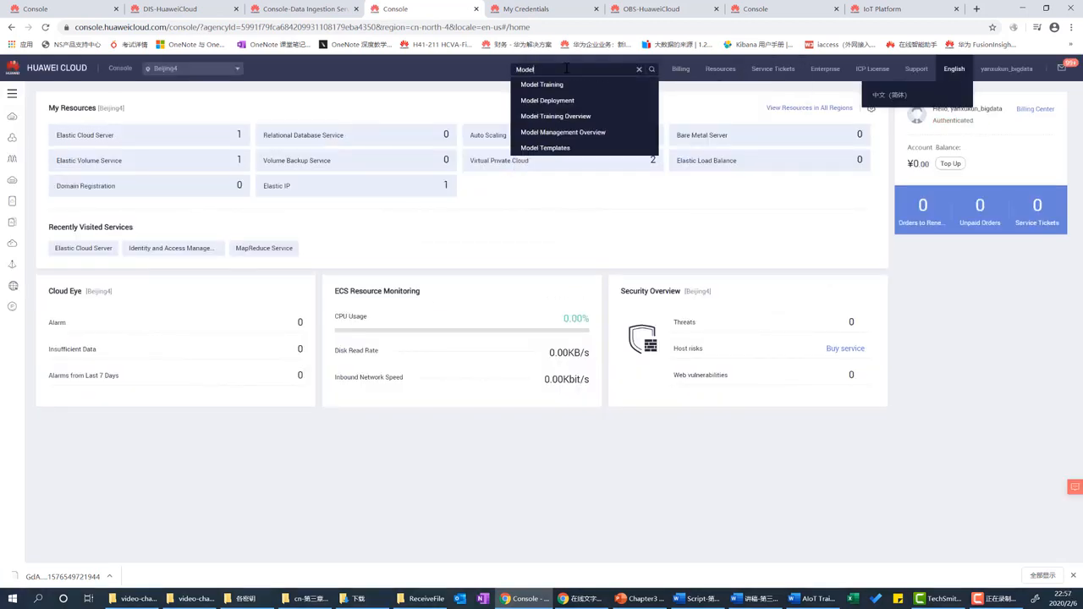
{"action": "type", "text": "Arts"}
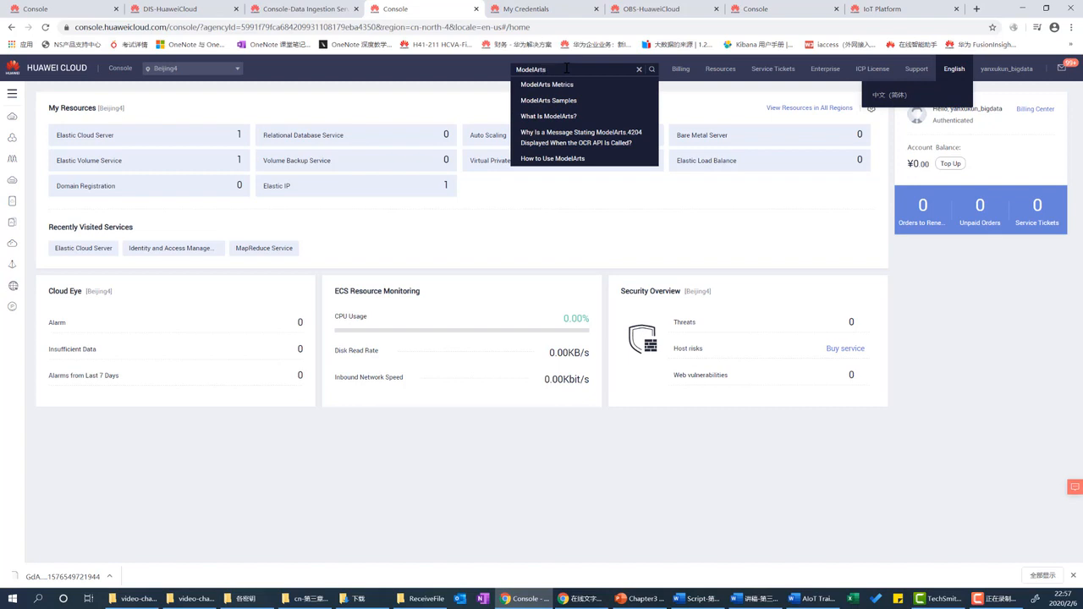
{"action": "key", "text": "Return"}
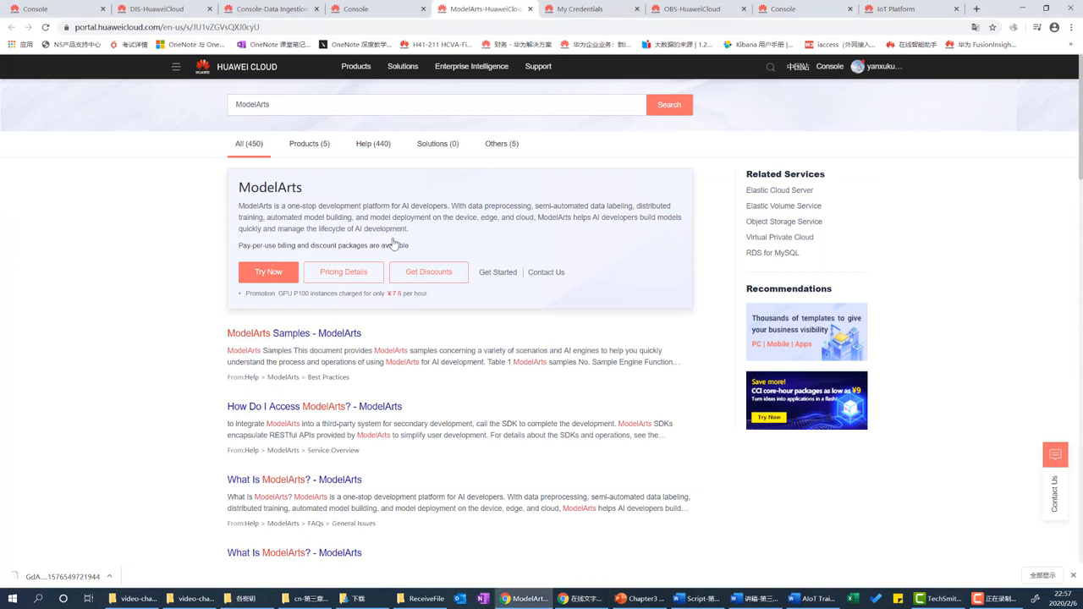
{"action": "left_click", "coordinate": [259, 274]}
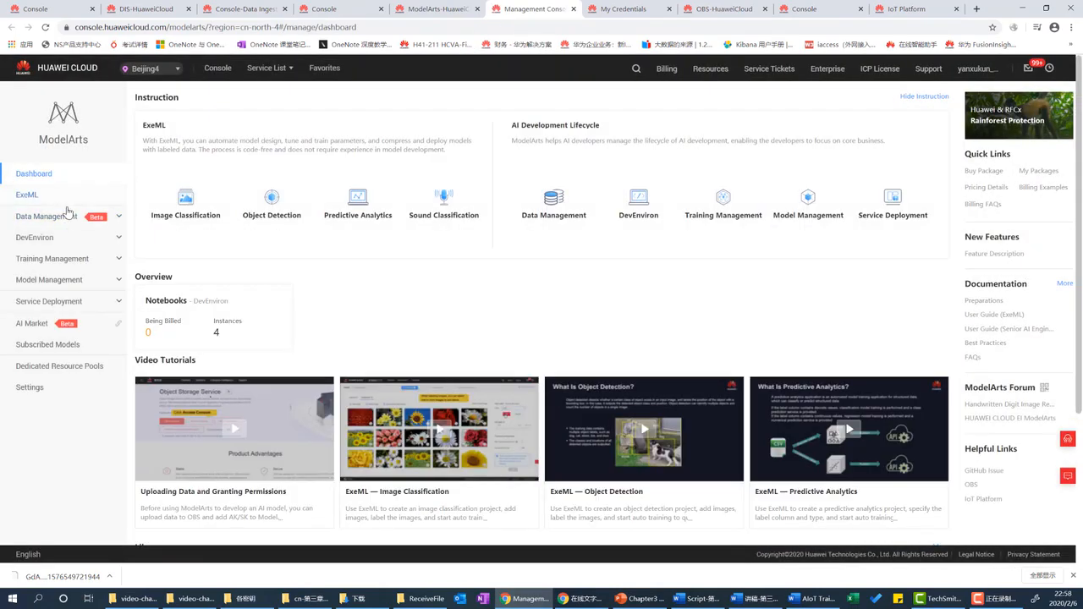
- Open the development environment's notebook list and start creating a notebook instance named notebook-aiot3
{"action": "left_click", "coordinate": [114, 241]}
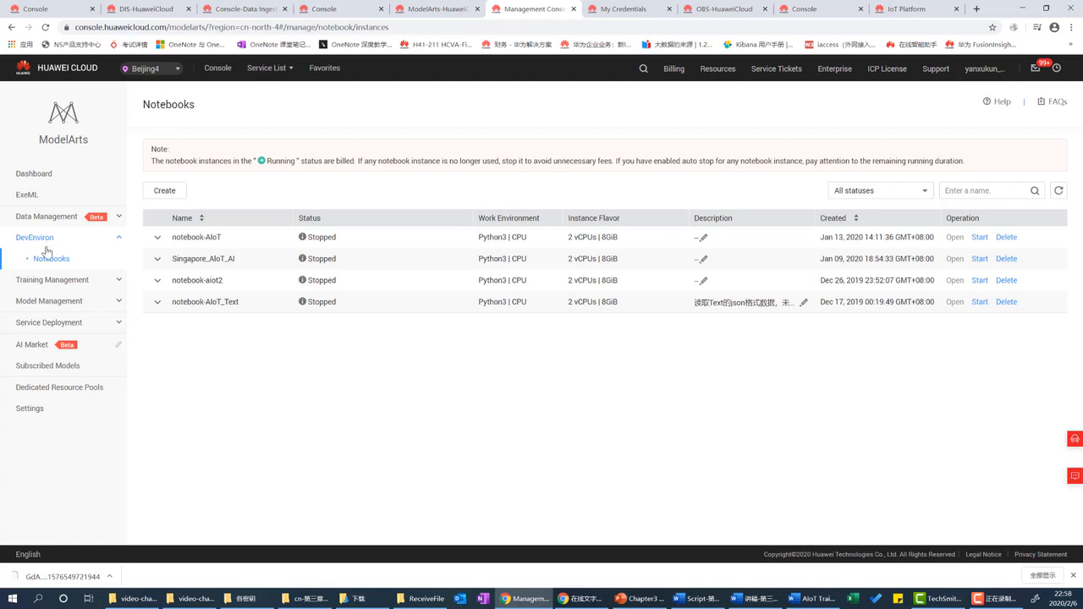
{"action": "left_click", "coordinate": [165, 191]}
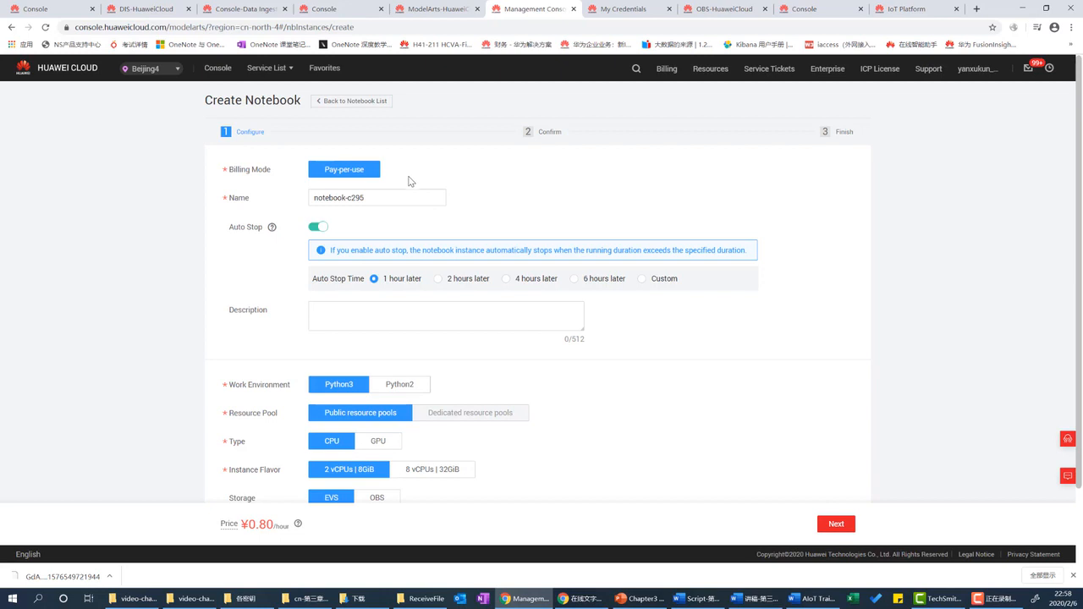
{"action": "left_click", "coordinate": [415, 200]}
{"action": "key", "text": "BackSpace"}
{"action": "key", "text": "BackSpace"}
- Set the notebook's storage to OBS with the storage path /aiot33/project33/
{"action": "scroll", "coordinate": [364, 241], "scroll_direction": "down", "scroll_amount": 1}
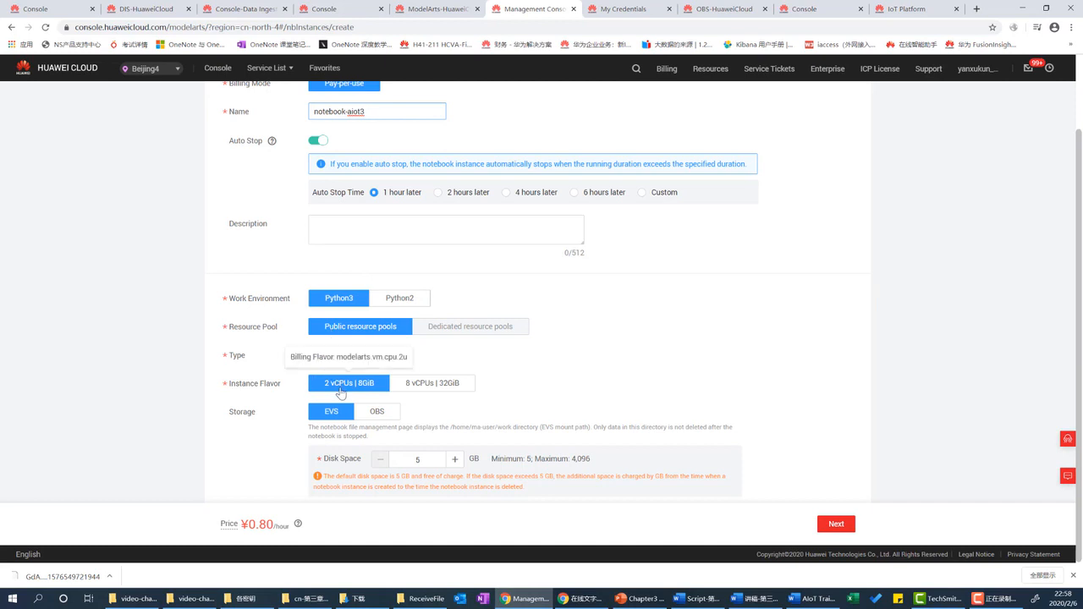
{"action": "left_click", "coordinate": [374, 415]}
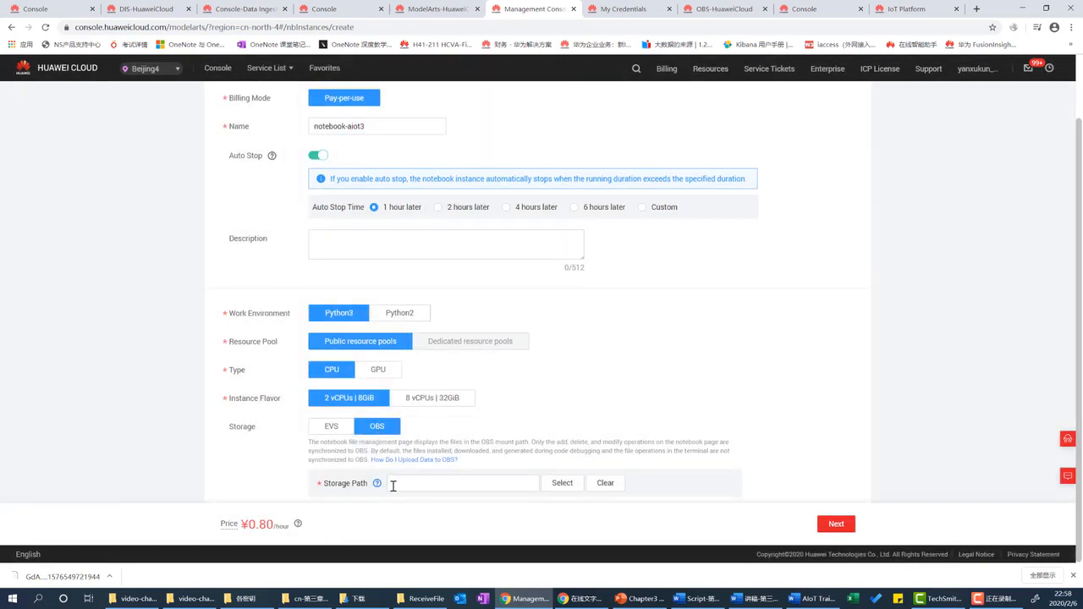
{"action": "left_click", "coordinate": [555, 483]}
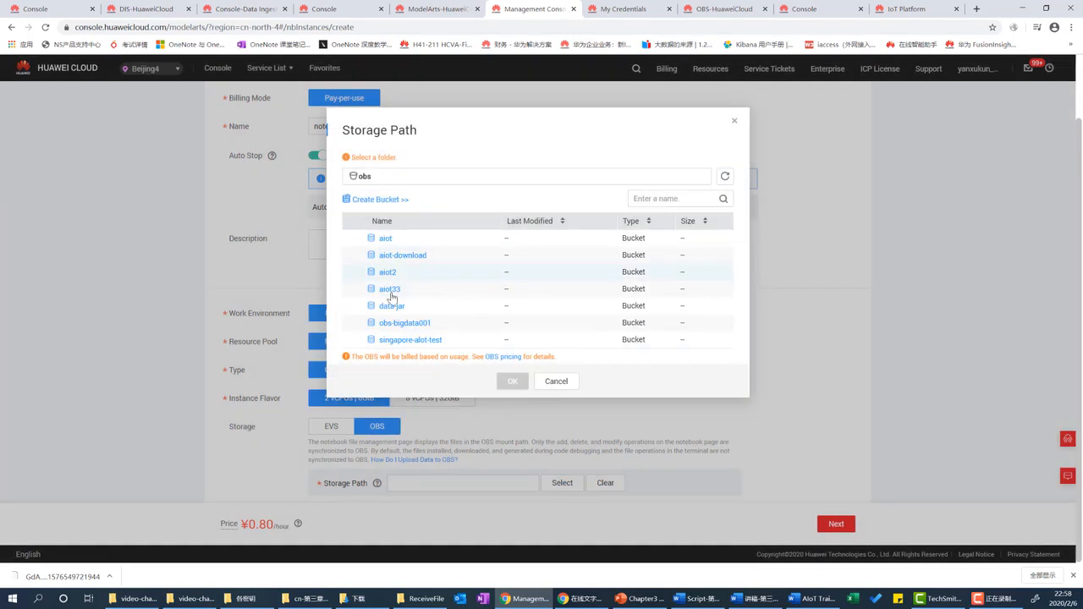
{"action": "left_click", "coordinate": [391, 290]}
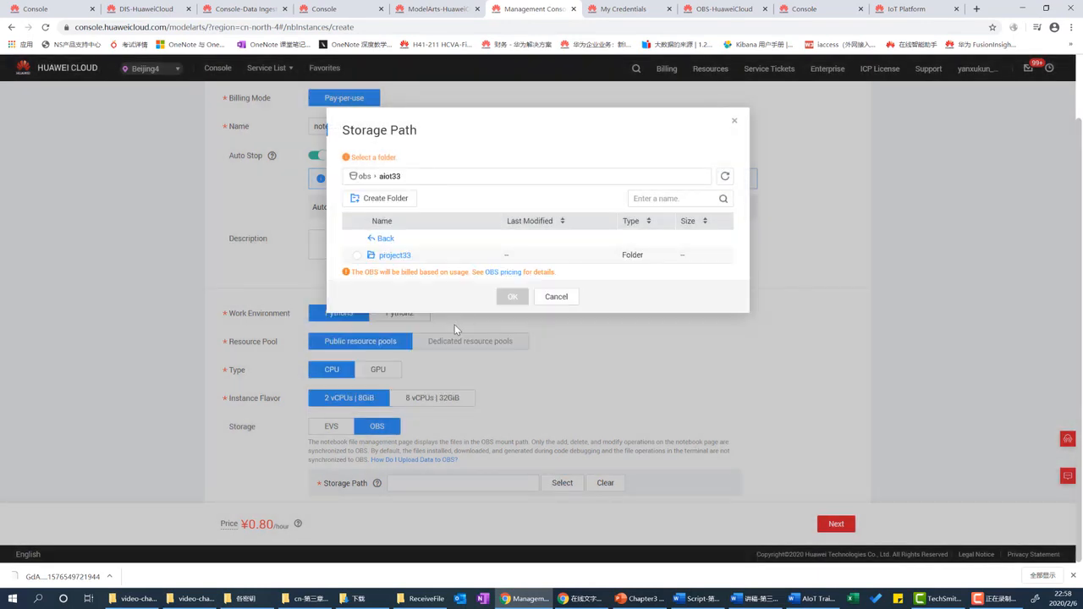
{"action": "left_click", "coordinate": [357, 255]}
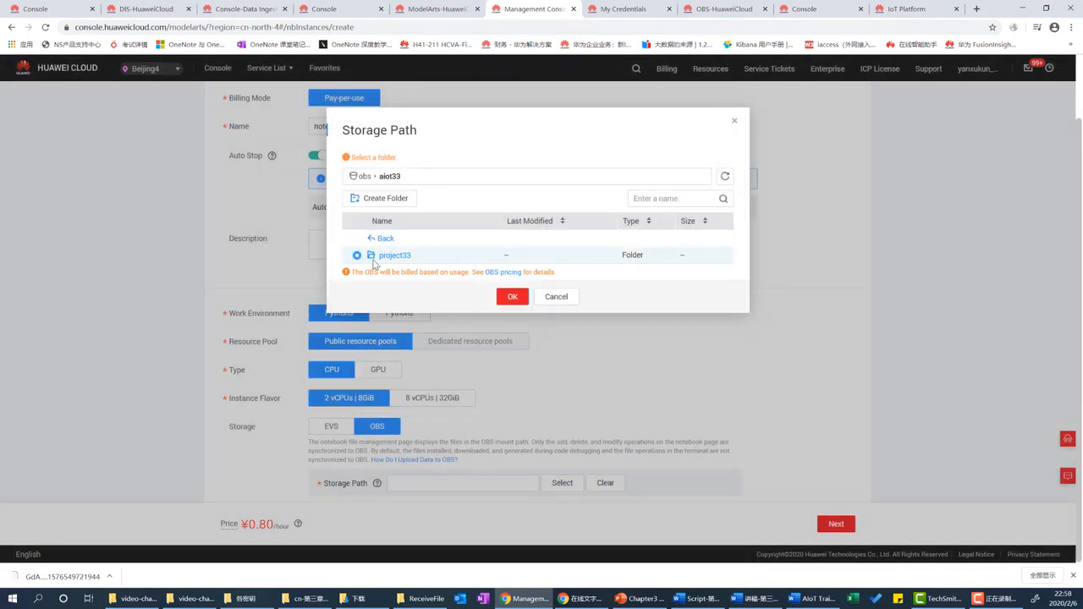
{"action": "left_click", "coordinate": [515, 299]}
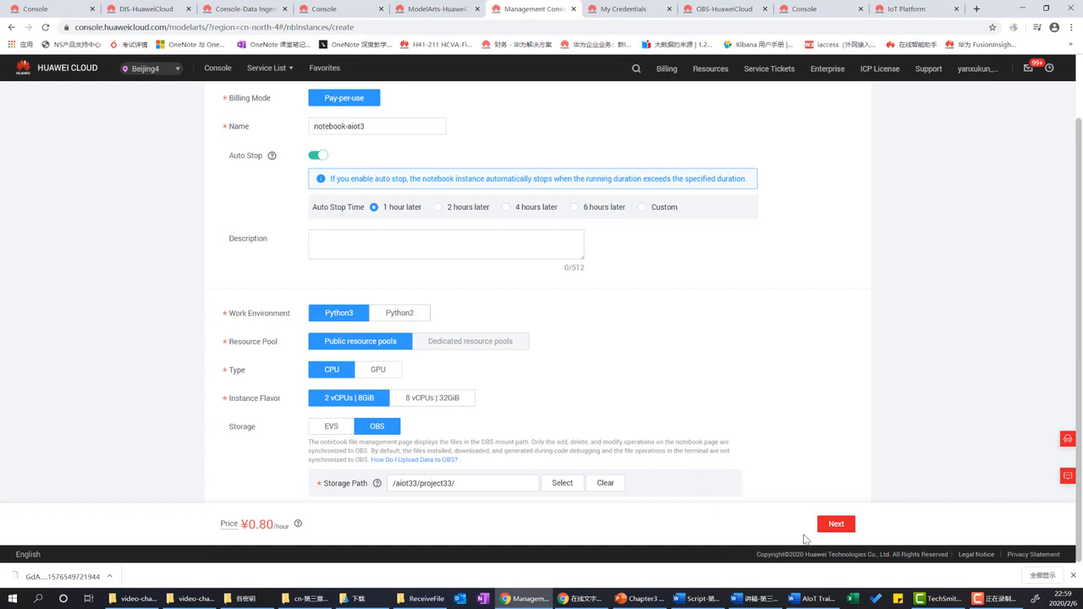
- Submit the notebook instance configuration and return to the notebook list
{"action": "left_click", "coordinate": [838, 525]}
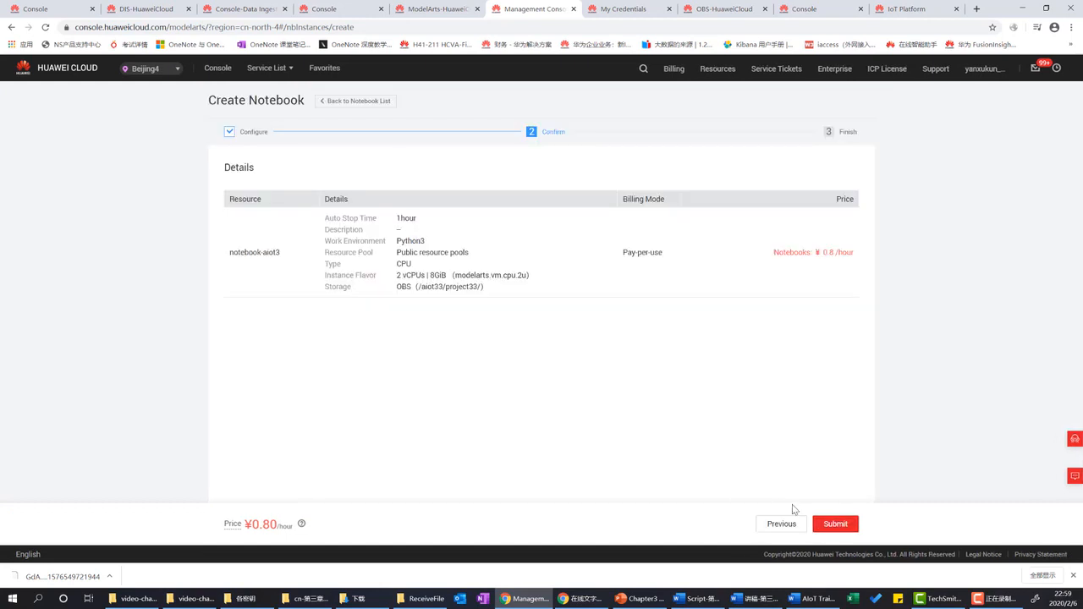
{"action": "left_click", "coordinate": [834, 526]}
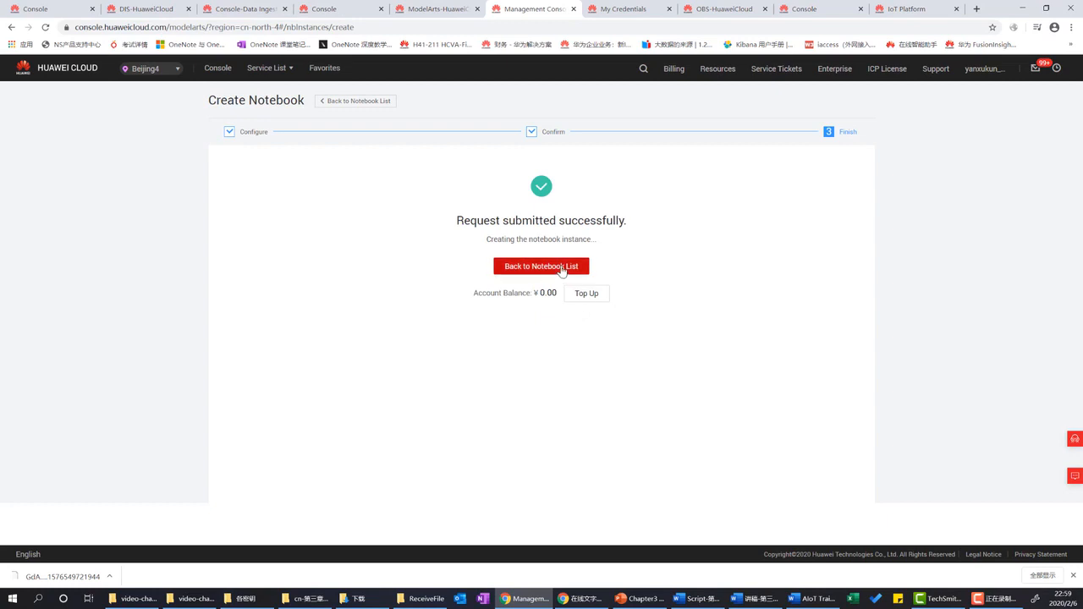
{"action": "left_click", "coordinate": [541, 267]}
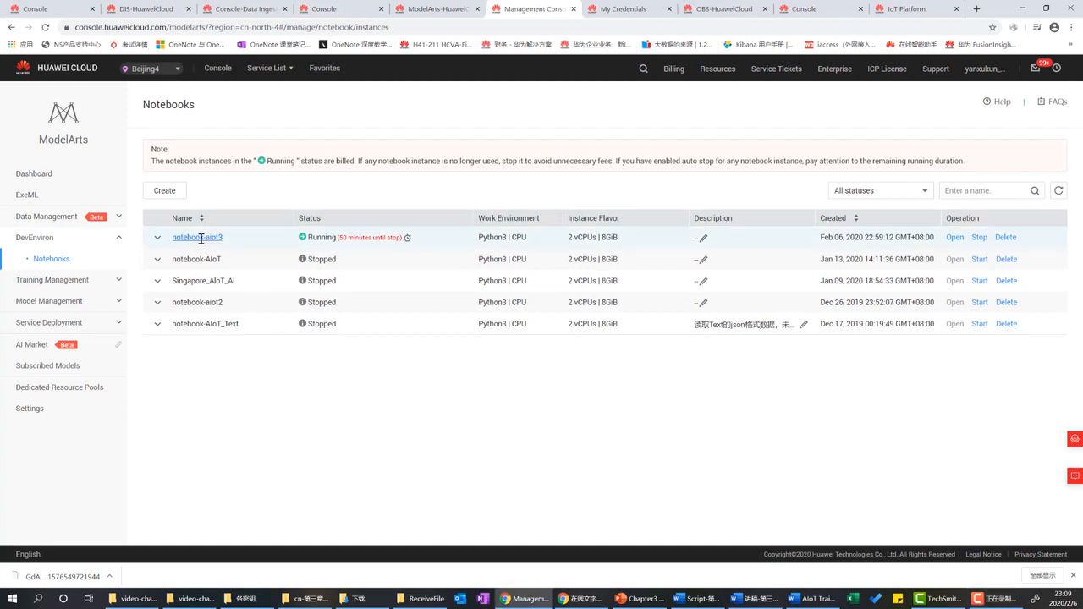
- Open the notebook-aiot3 instance and create a TensorFlow-1.13.1 notebook file in it
{"action": "left_click", "coordinate": [203, 236]}
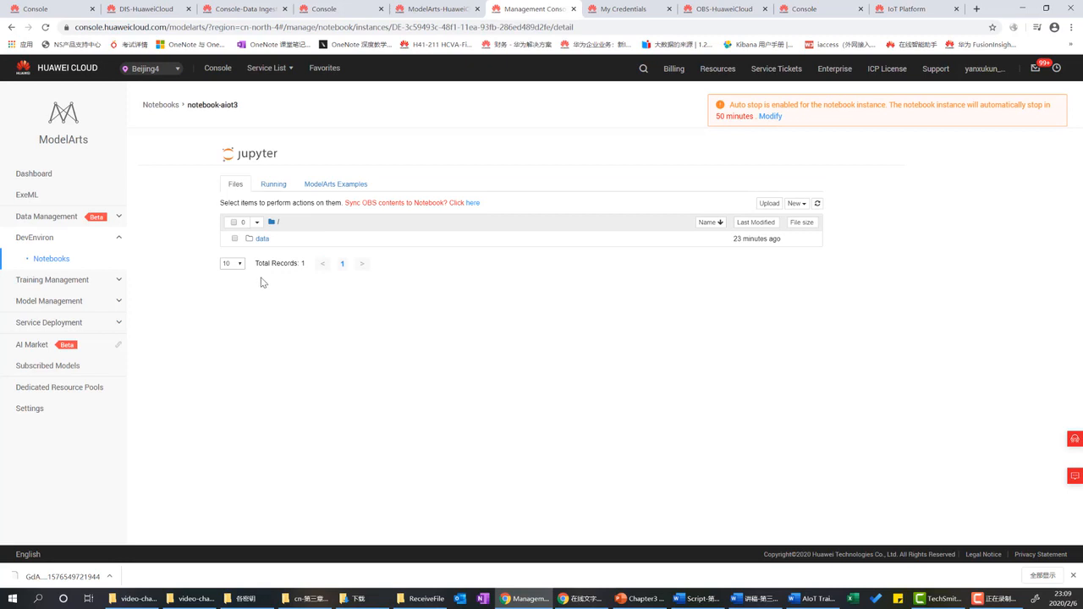
{"action": "key", "text": "alt+Tab"}
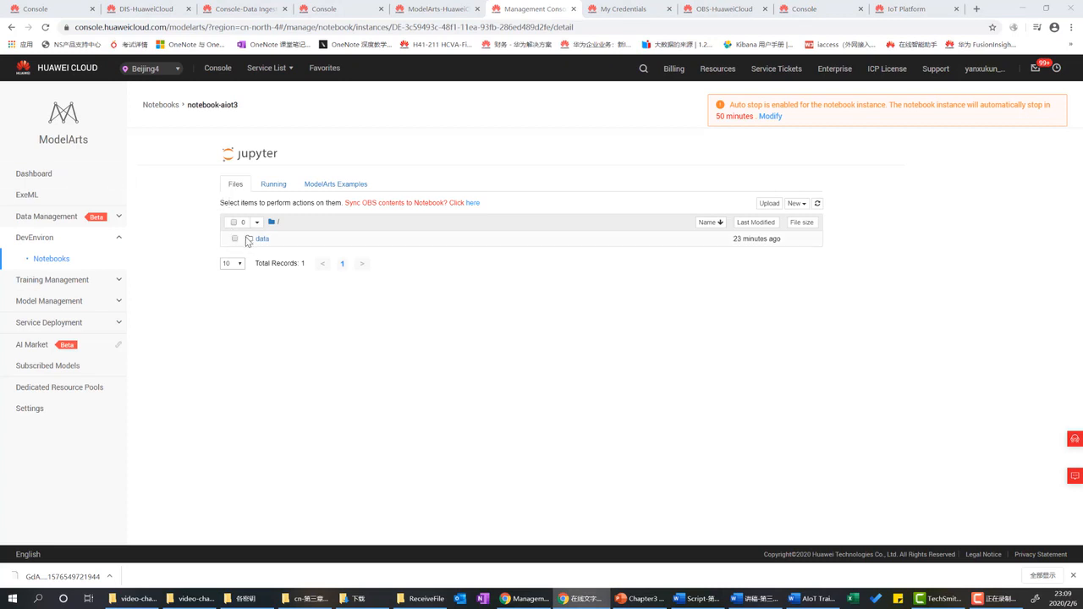
{"action": "left_click", "coordinate": [804, 205]}
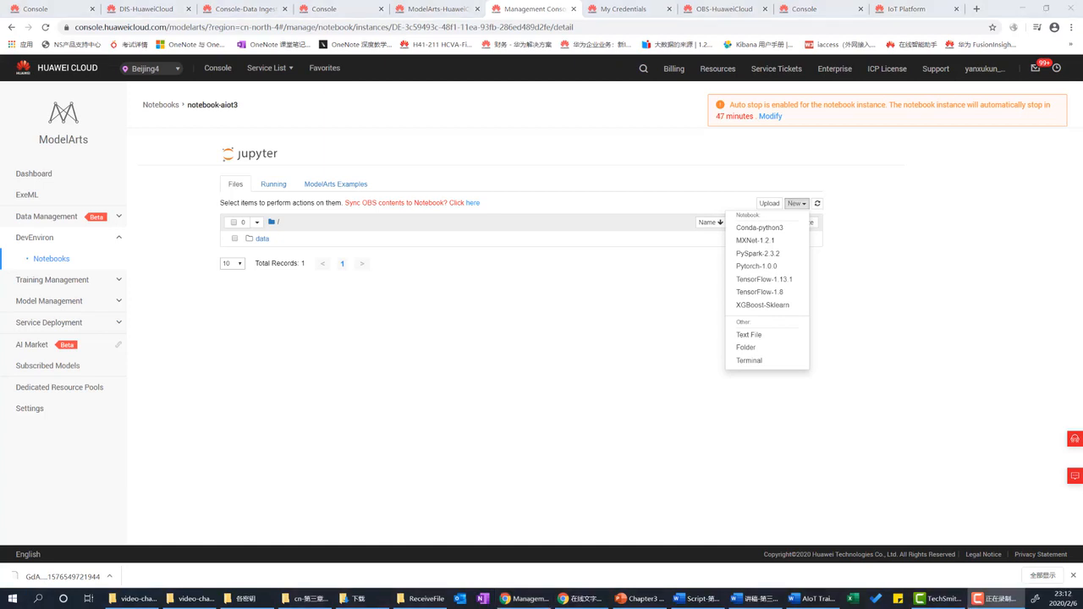
{"action": "left_click", "coordinate": [767, 280]}
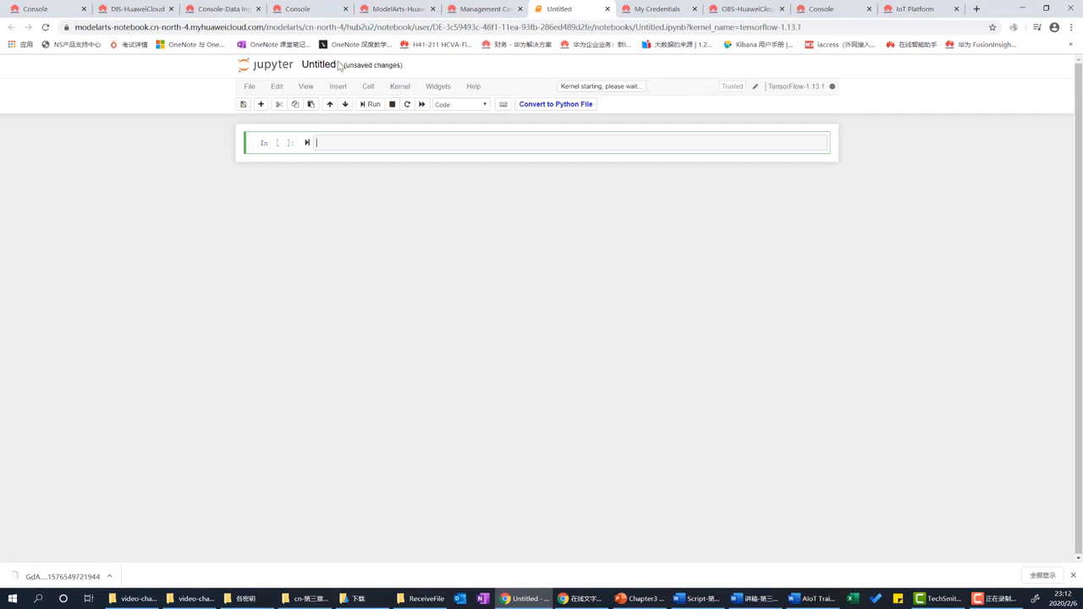
- Rename the untitled notebook as aiot-prediect
{"action": "left_click", "coordinate": [314, 65]}
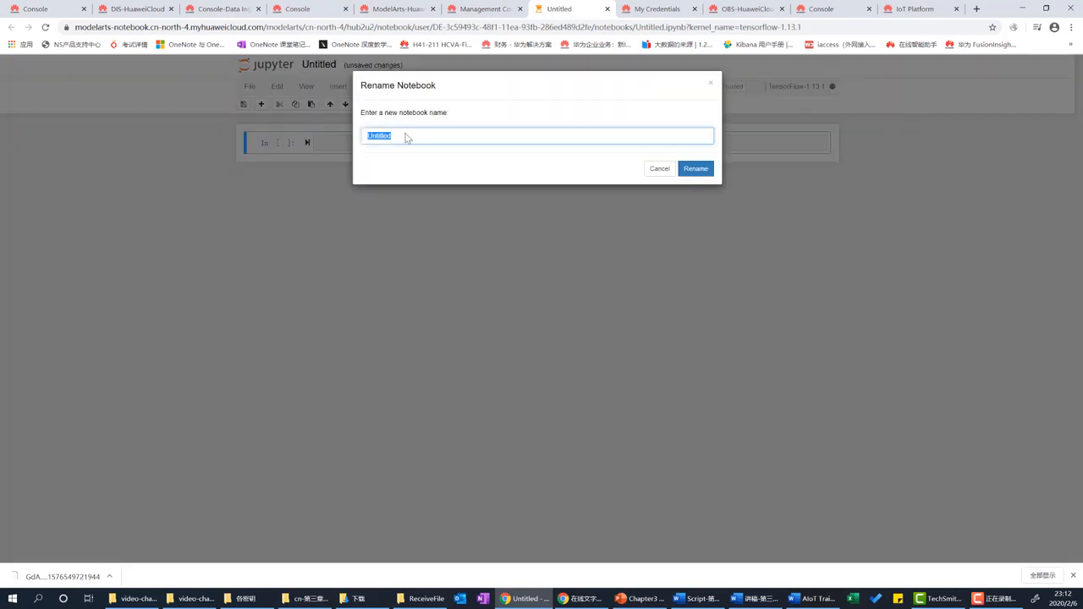
{"action": "type", "text": "aiot-prediect"}
{"action": "left_click", "coordinate": [694, 168]}
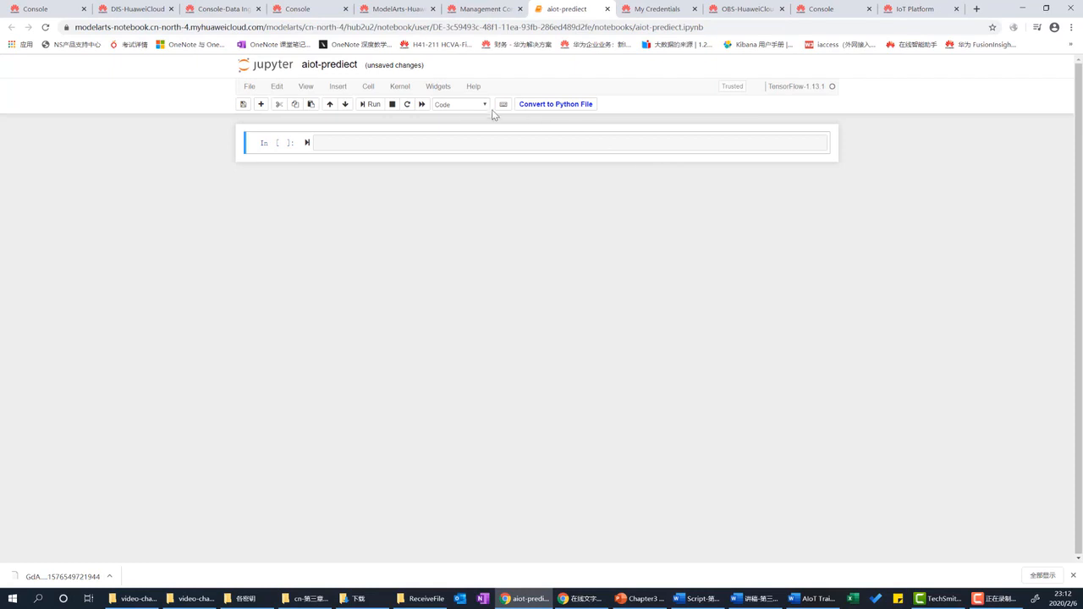
- Return to the notebook-aiot3 file list, check the data folder's contents and go back to the root directory
{"action": "left_click", "coordinate": [487, 10]}
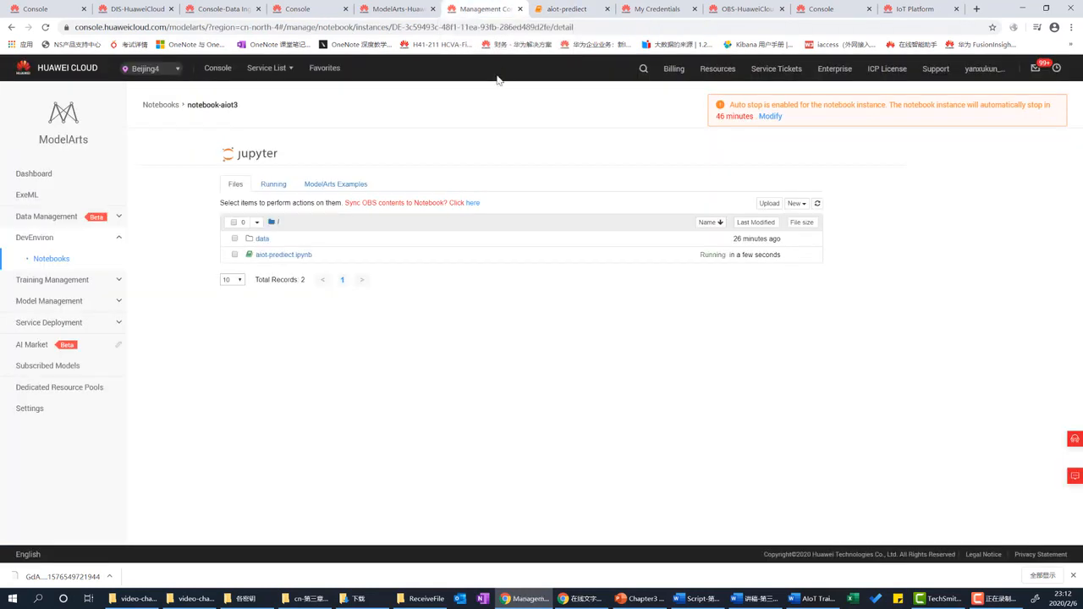
{"action": "left_click", "coordinate": [234, 239]}
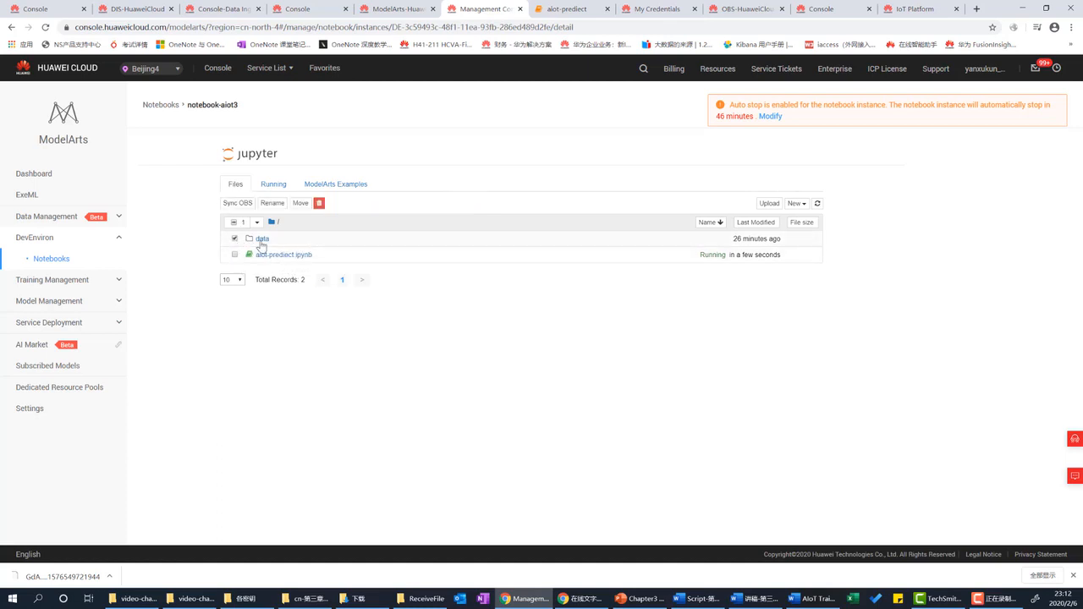
{"action": "left_click", "coordinate": [260, 241]}
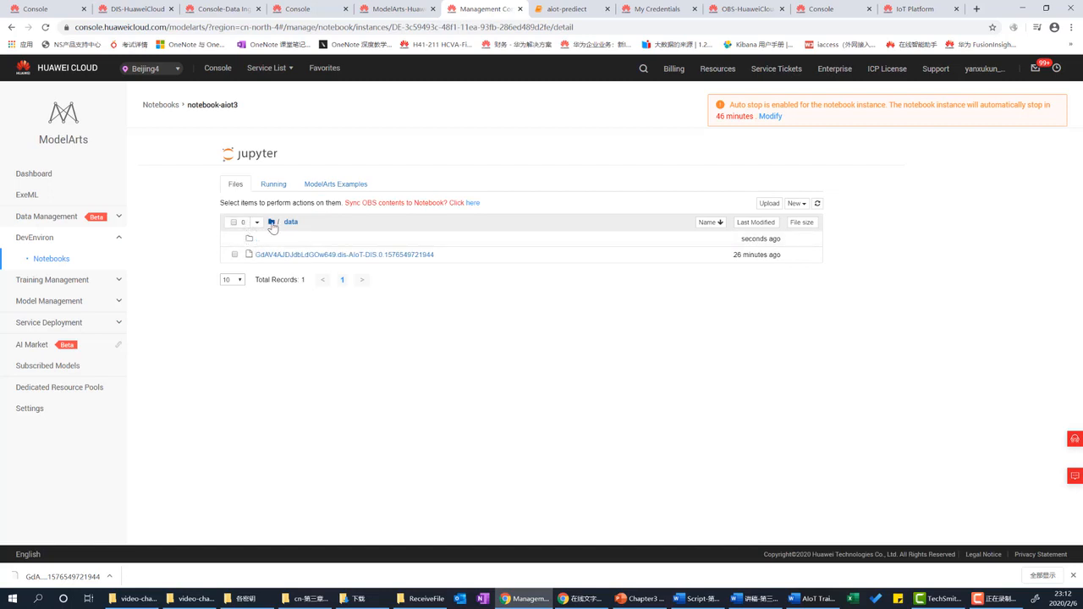
{"action": "left_click", "coordinate": [236, 255]}
{"action": "left_click", "coordinate": [272, 221]}
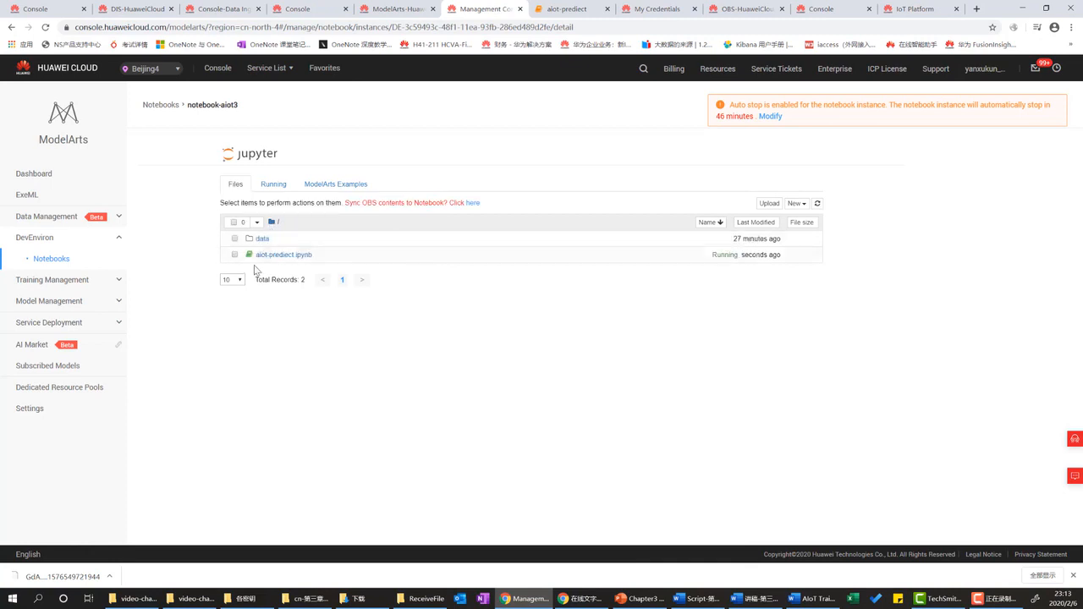
- Select the data folder and aiot-prediect.ipynb, sync them from OBS and dismiss the result message
{"action": "left_click", "coordinate": [235, 238]}
{"action": "left_click", "coordinate": [235, 255]}
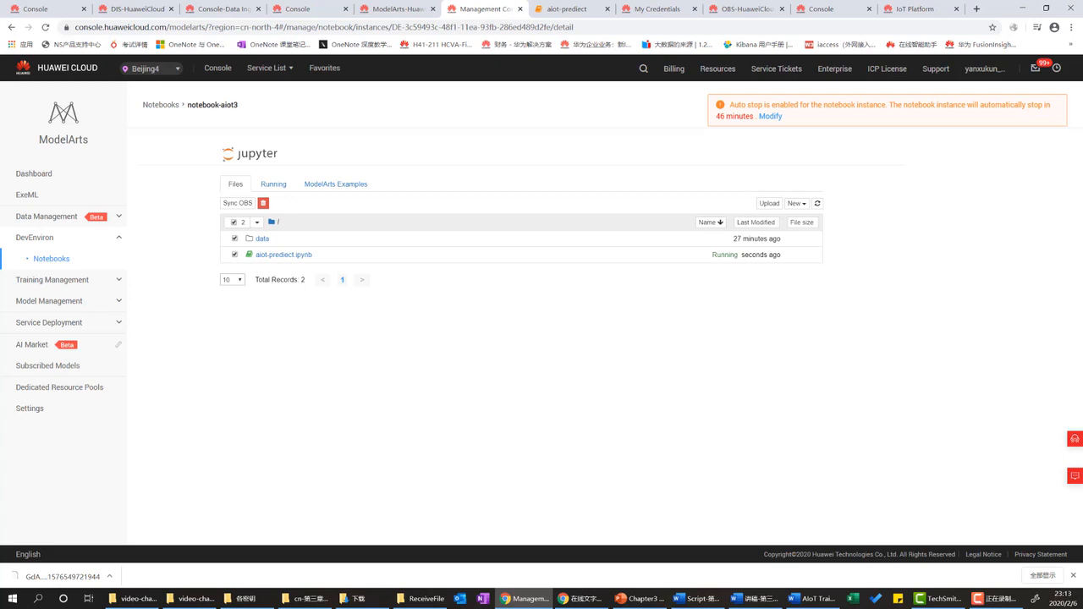
{"action": "right_click", "coordinate": [222, 232]}
{"action": "left_click", "coordinate": [198, 227]}
{"action": "left_click", "coordinate": [236, 239]}
{"action": "left_click", "coordinate": [237, 239]}
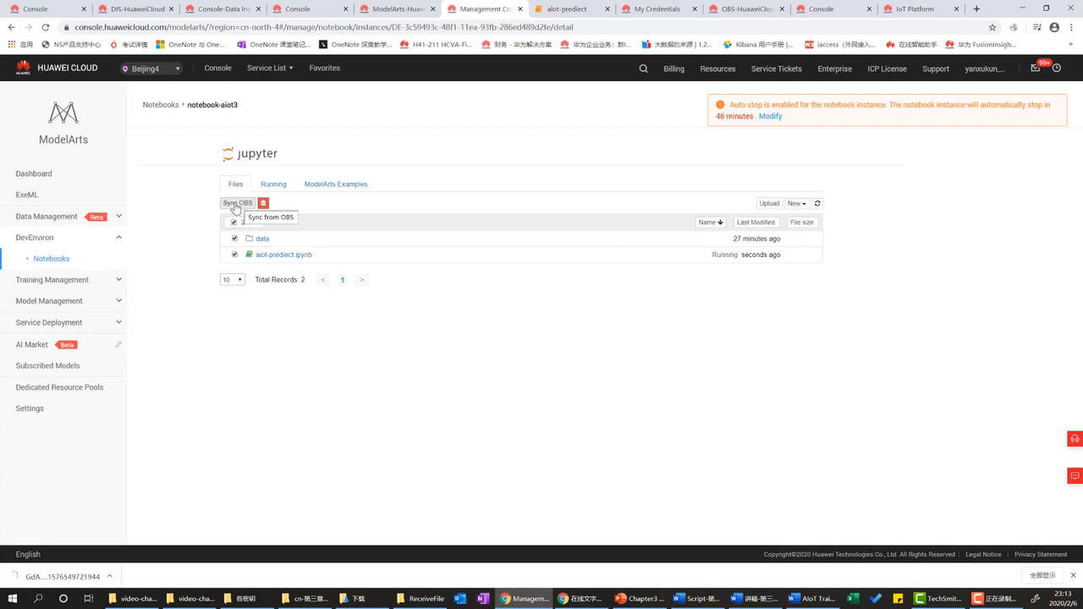
{"action": "left_click", "coordinate": [236, 207]}
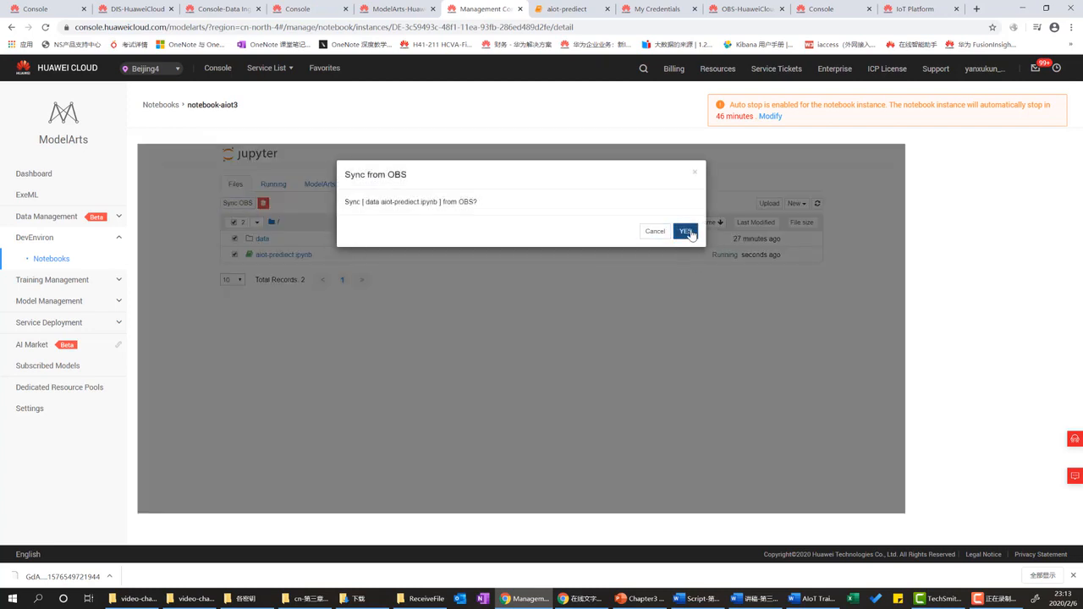
{"action": "left_click", "coordinate": [686, 232]}
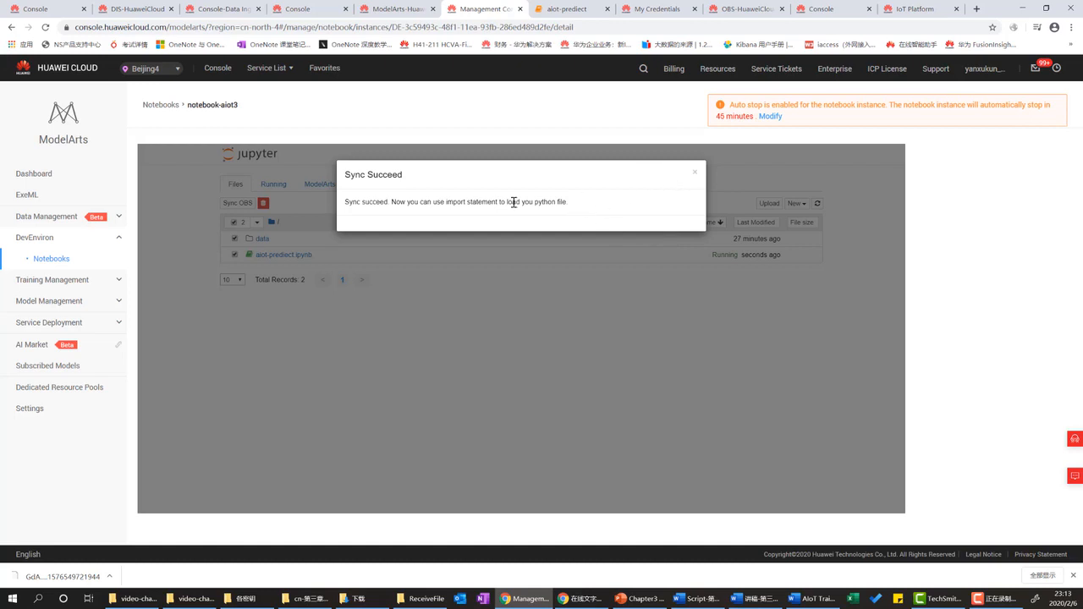
{"action": "left_click_drag", "start_coordinate": [345, 202], "coordinate": [387, 205]}
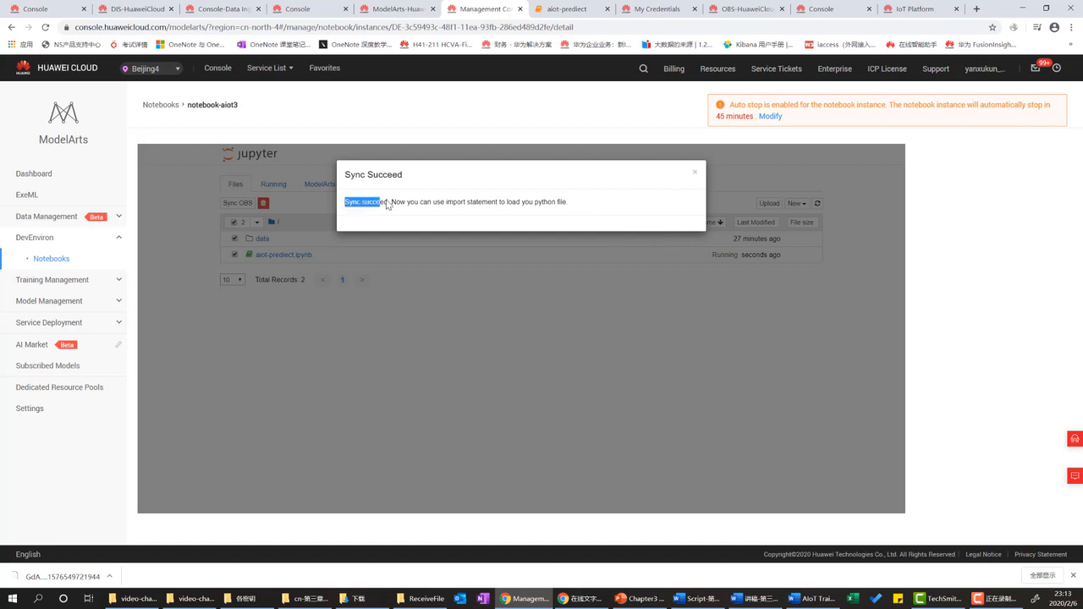
{"action": "left_click", "coordinate": [695, 174]}
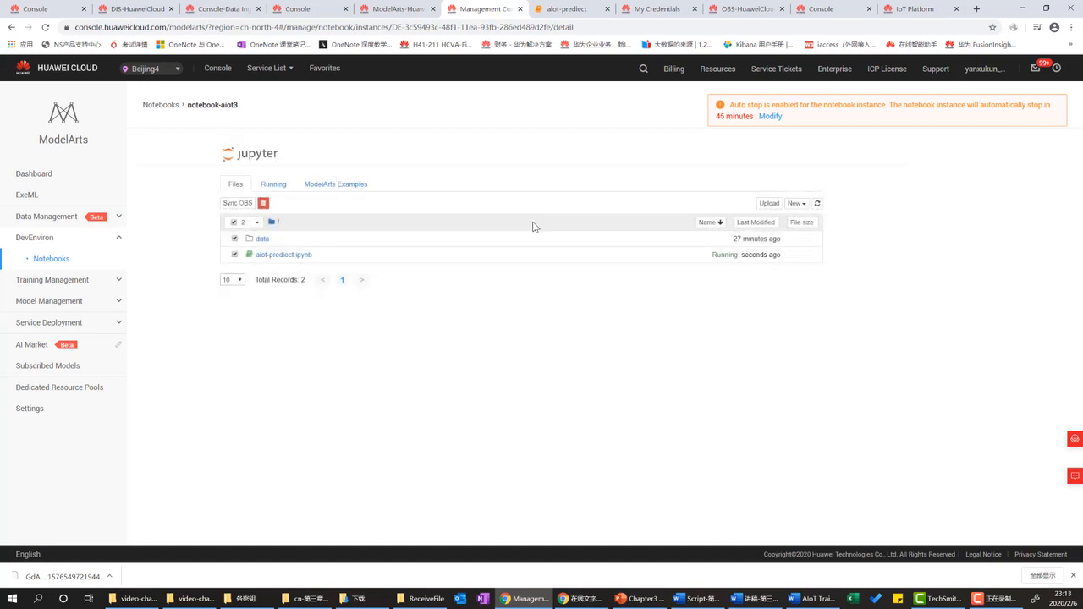